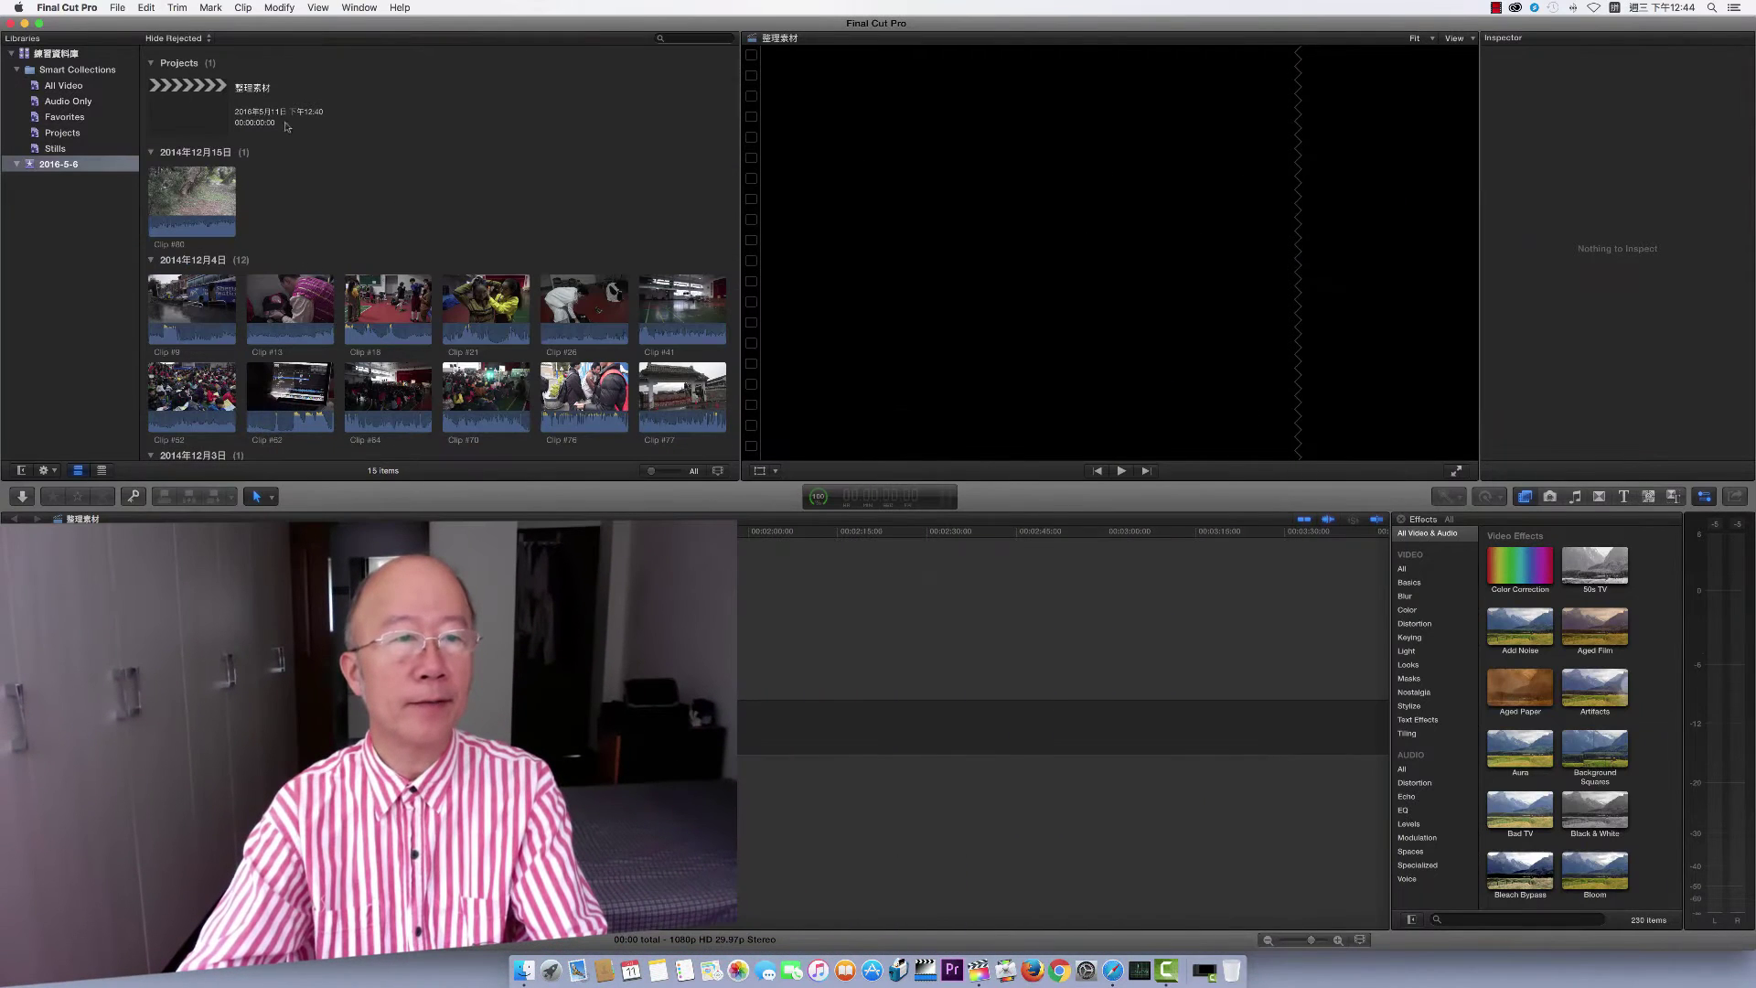
Step: Scroll through the 2016-5-6 event's clips in the browser
{"action": "left_click", "coordinate": [309, 293]}
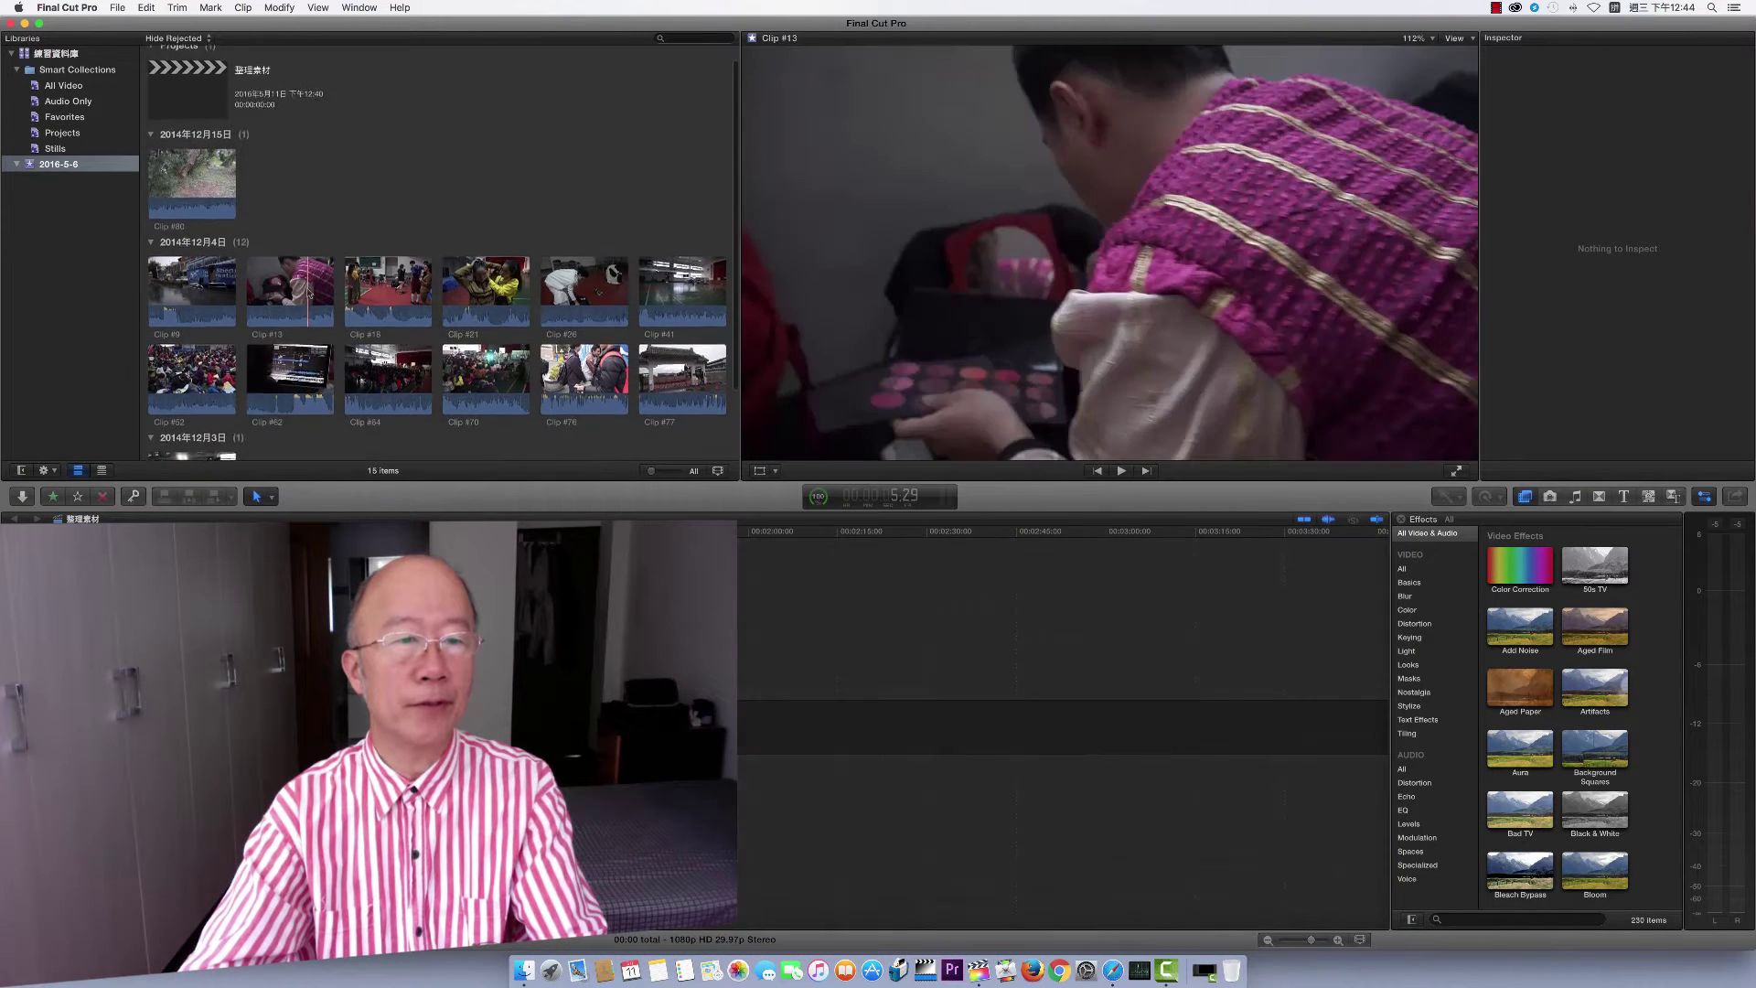
{"action": "scroll", "coordinate": [309, 294], "scroll_direction": "down", "scroll_amount": 2}
{"action": "scroll", "coordinate": [309, 293], "scroll_direction": "down", "scroll_amount": 3}
{"action": "scroll", "coordinate": [309, 293], "scroll_direction": "up", "scroll_amount": 3}
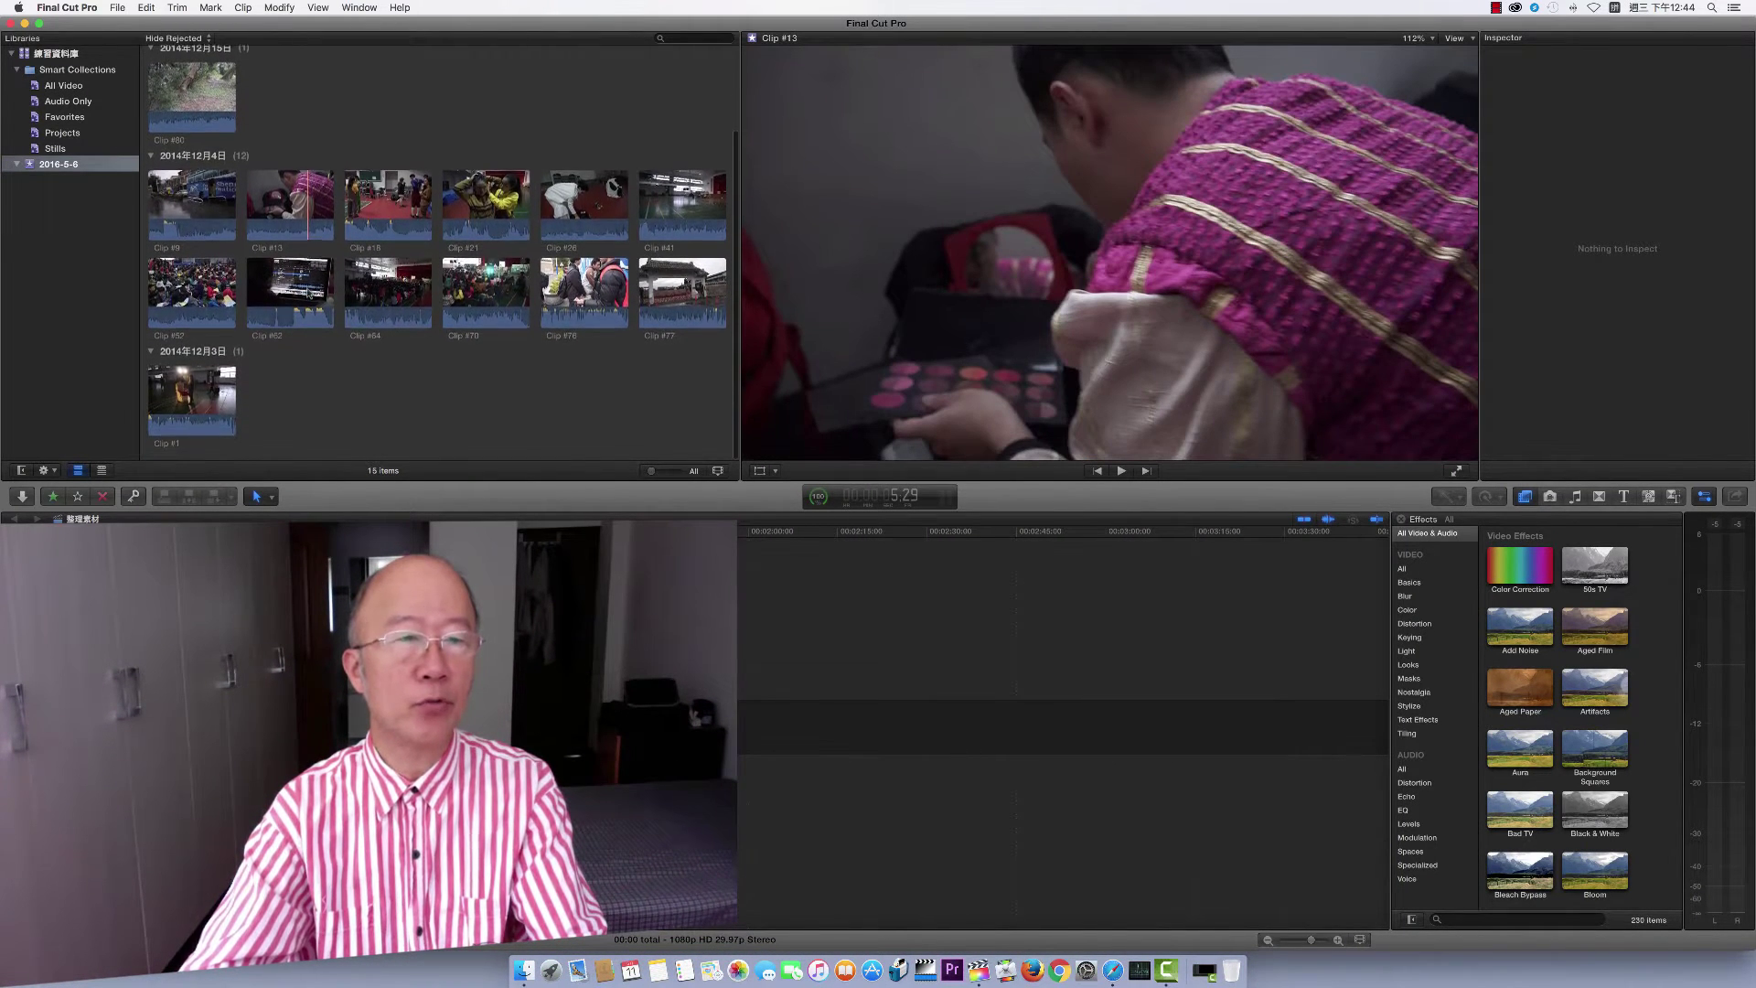
{"action": "scroll", "coordinate": [309, 293], "scroll_direction": "up", "scroll_amount": 1}
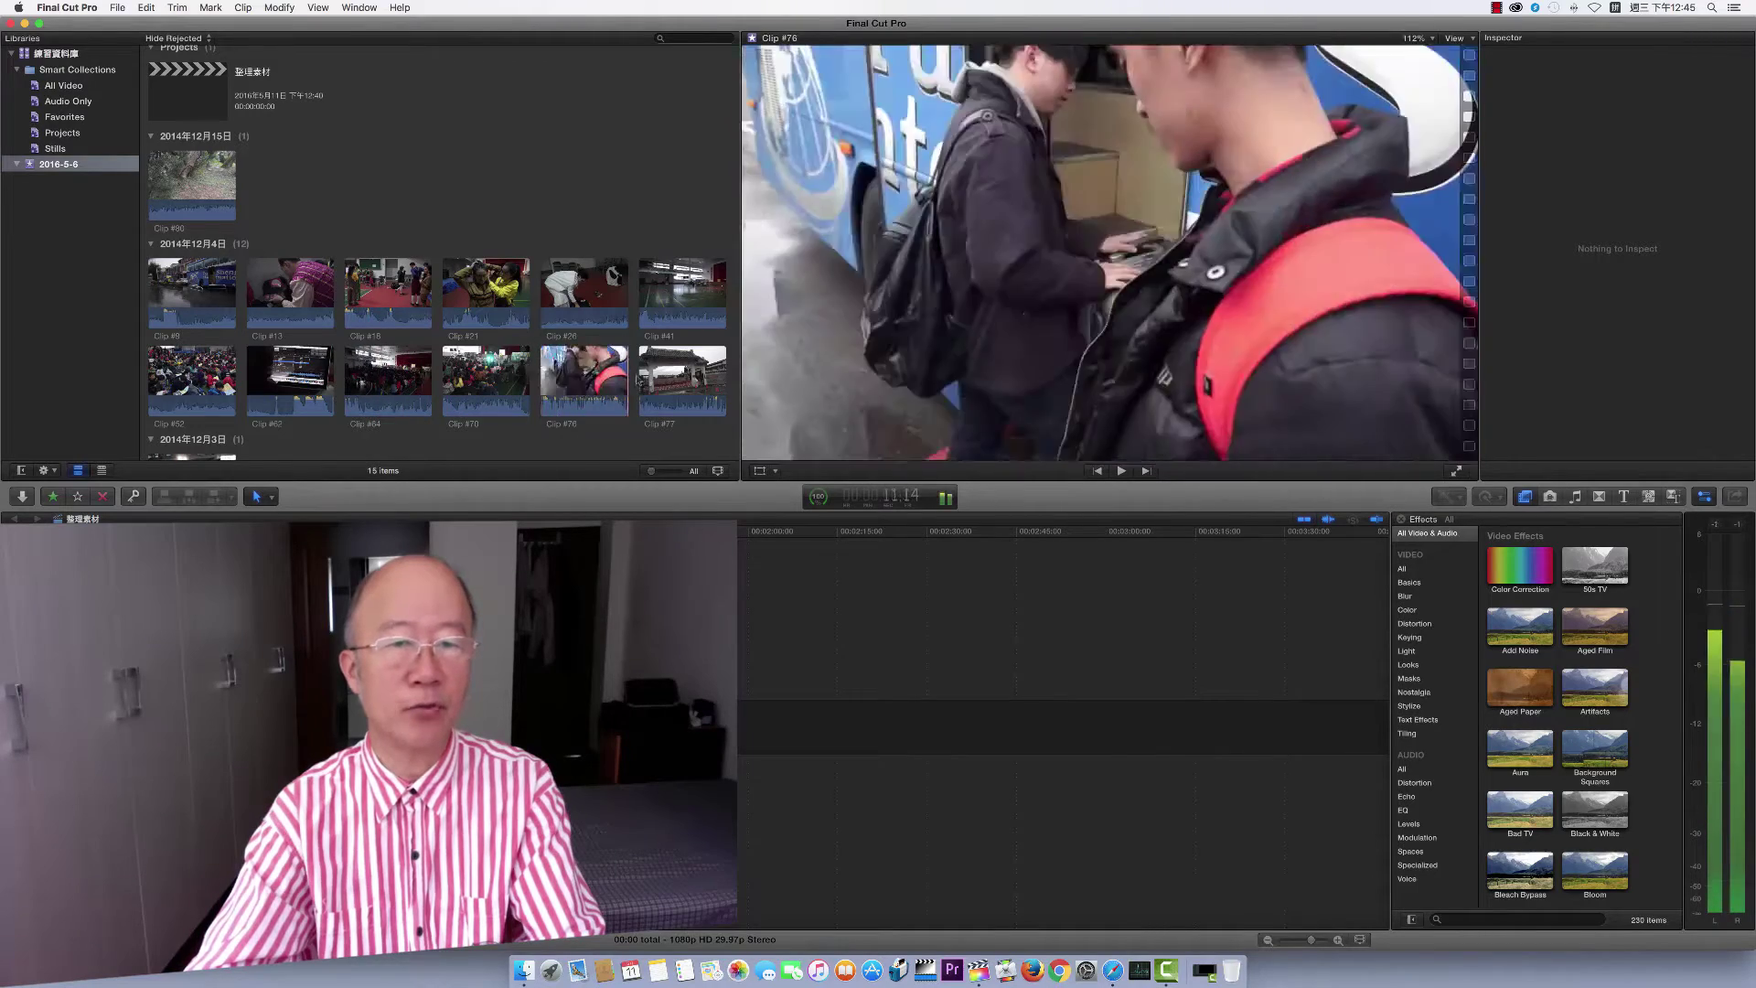
{"action": "scroll", "coordinate": [337, 358], "scroll_direction": "down", "scroll_amount": 2}
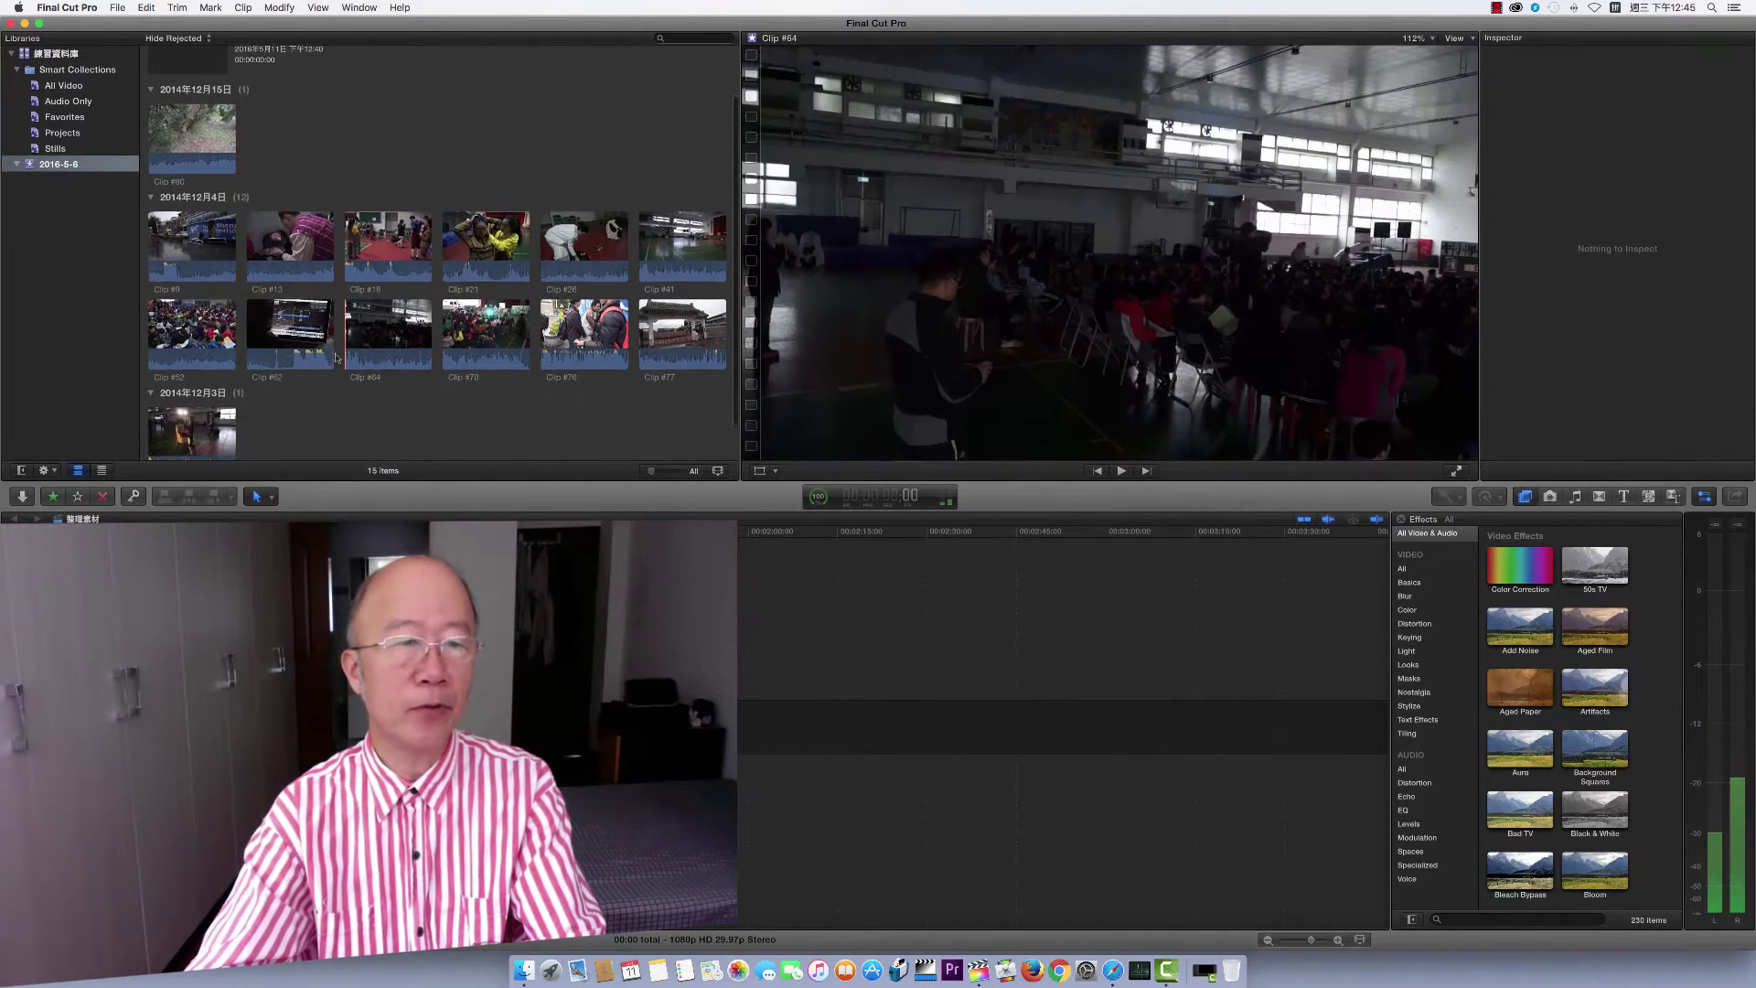
{"action": "scroll", "coordinate": [337, 357], "scroll_direction": "down", "scroll_amount": 2}
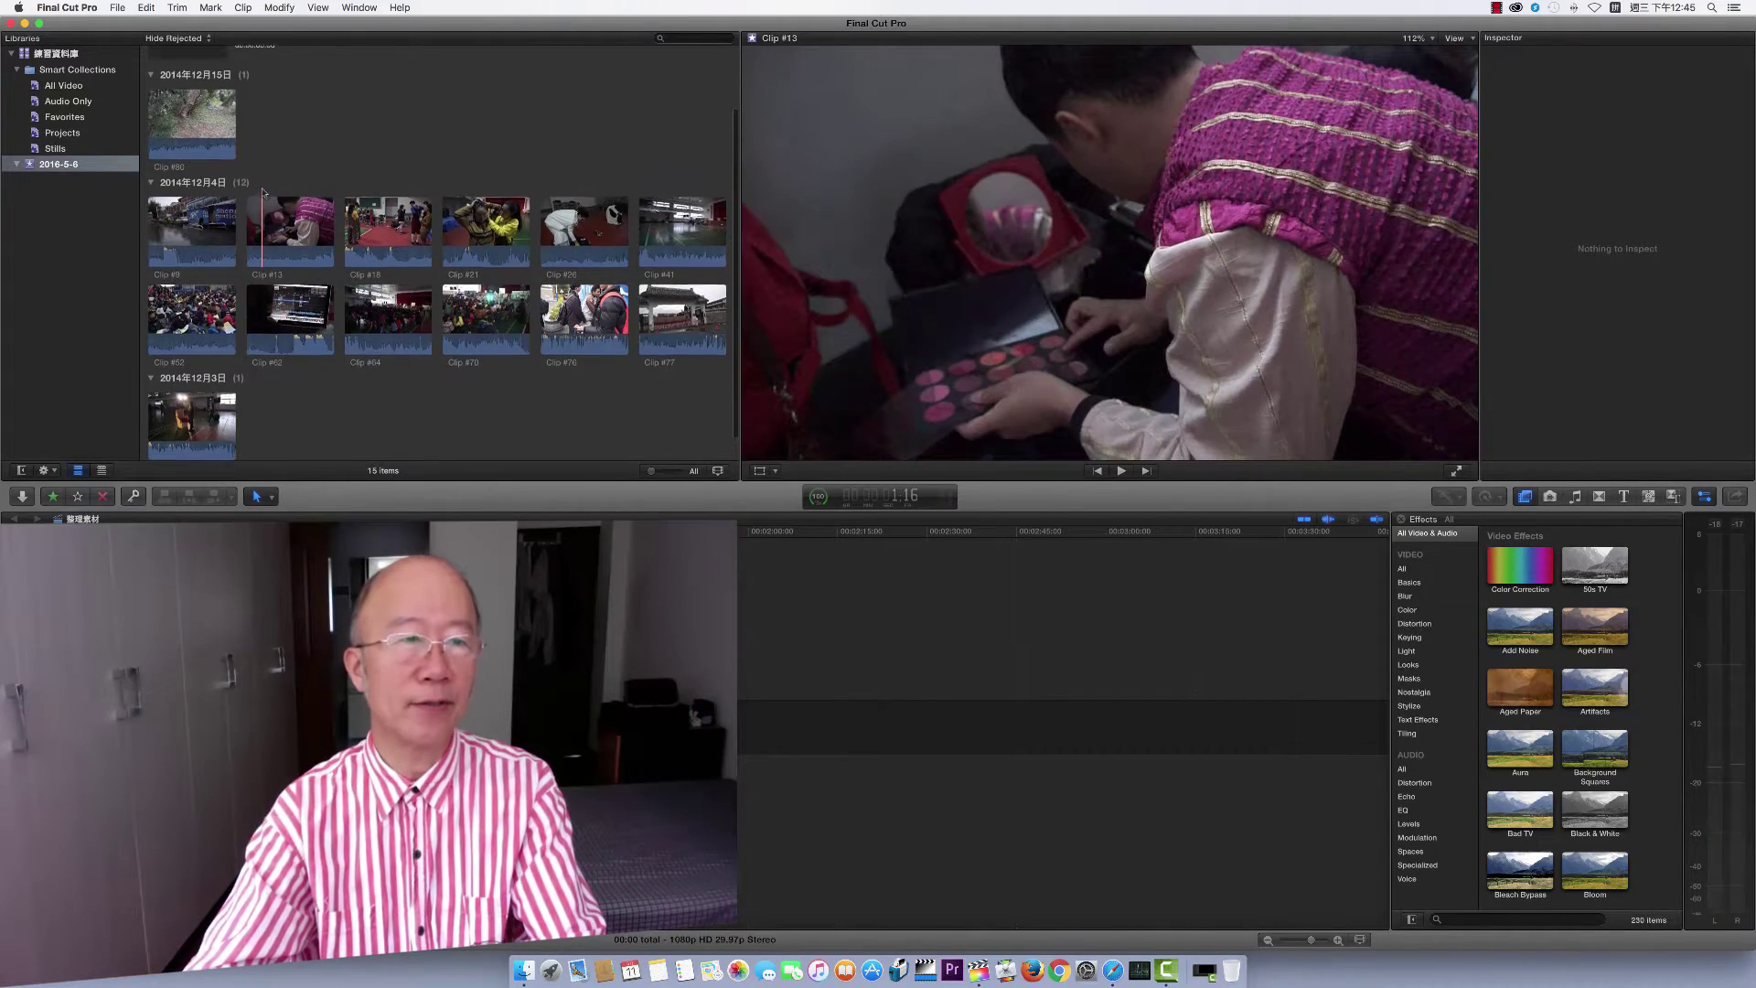
{"action": "scroll", "coordinate": [192, 274], "scroll_direction": "up", "scroll_amount": 3}
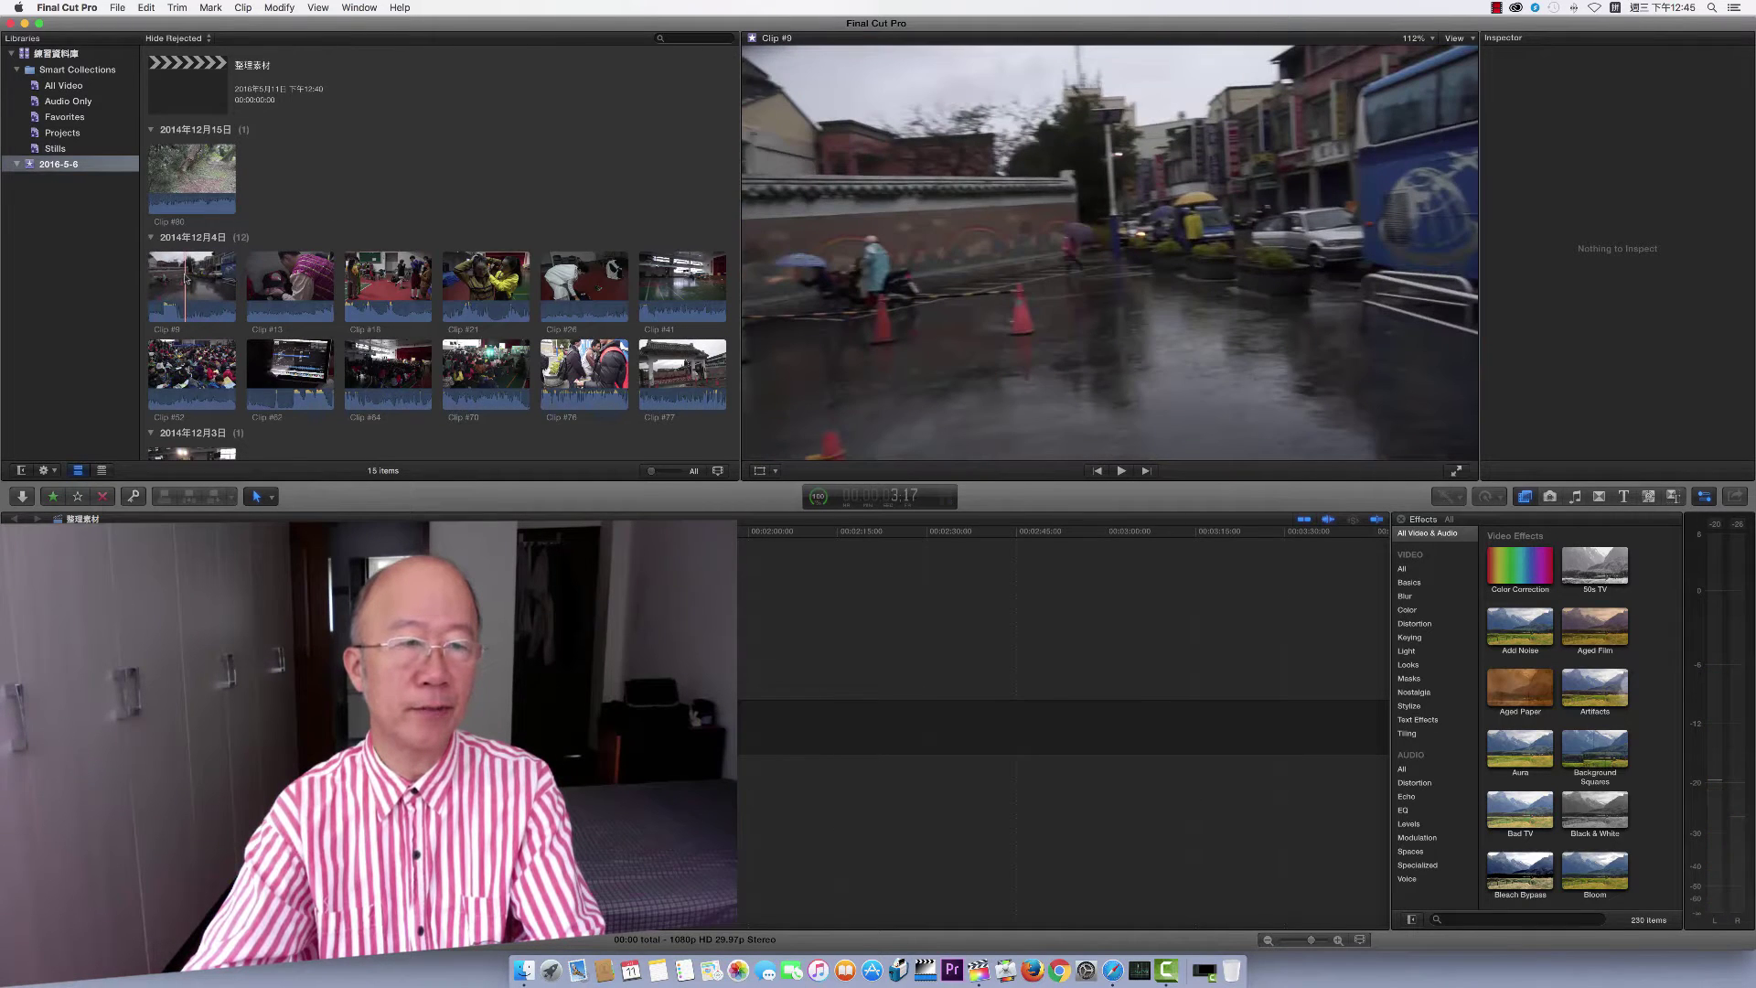
Step: Select Clip #9, stop its playback, and narrow the selection to about a 5-second range
{"action": "left_click", "coordinate": [187, 280]}
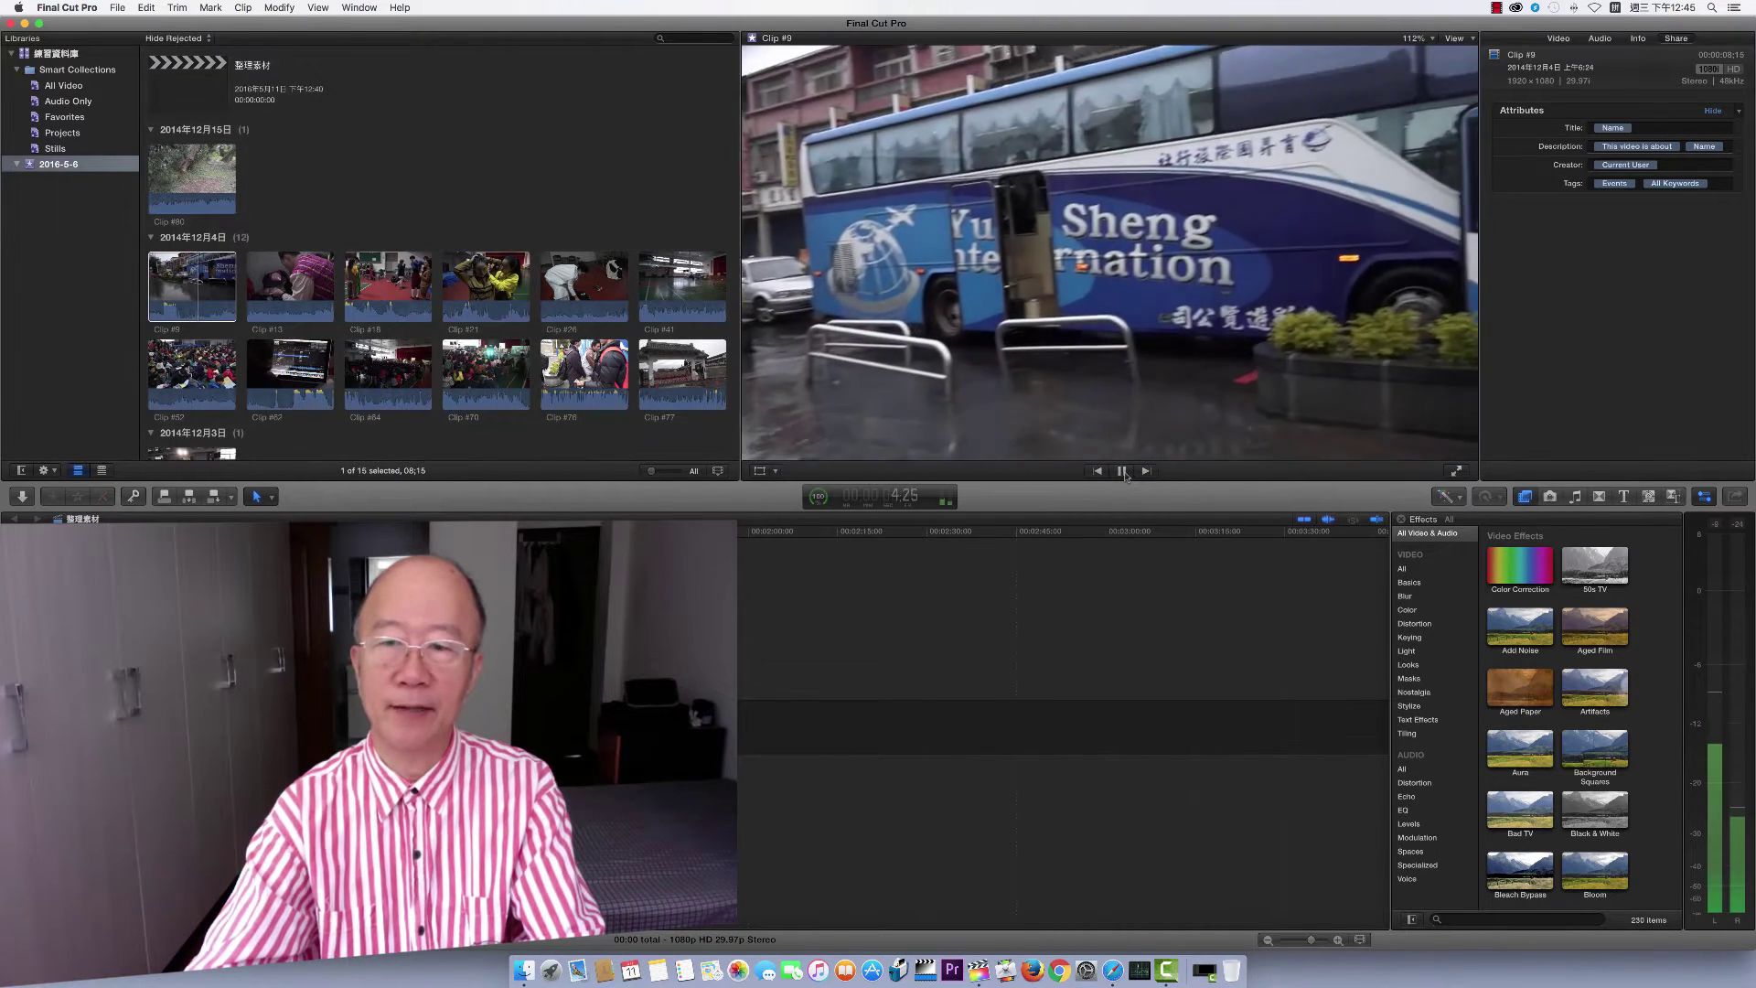
{"action": "left_click", "coordinate": [1122, 470]}
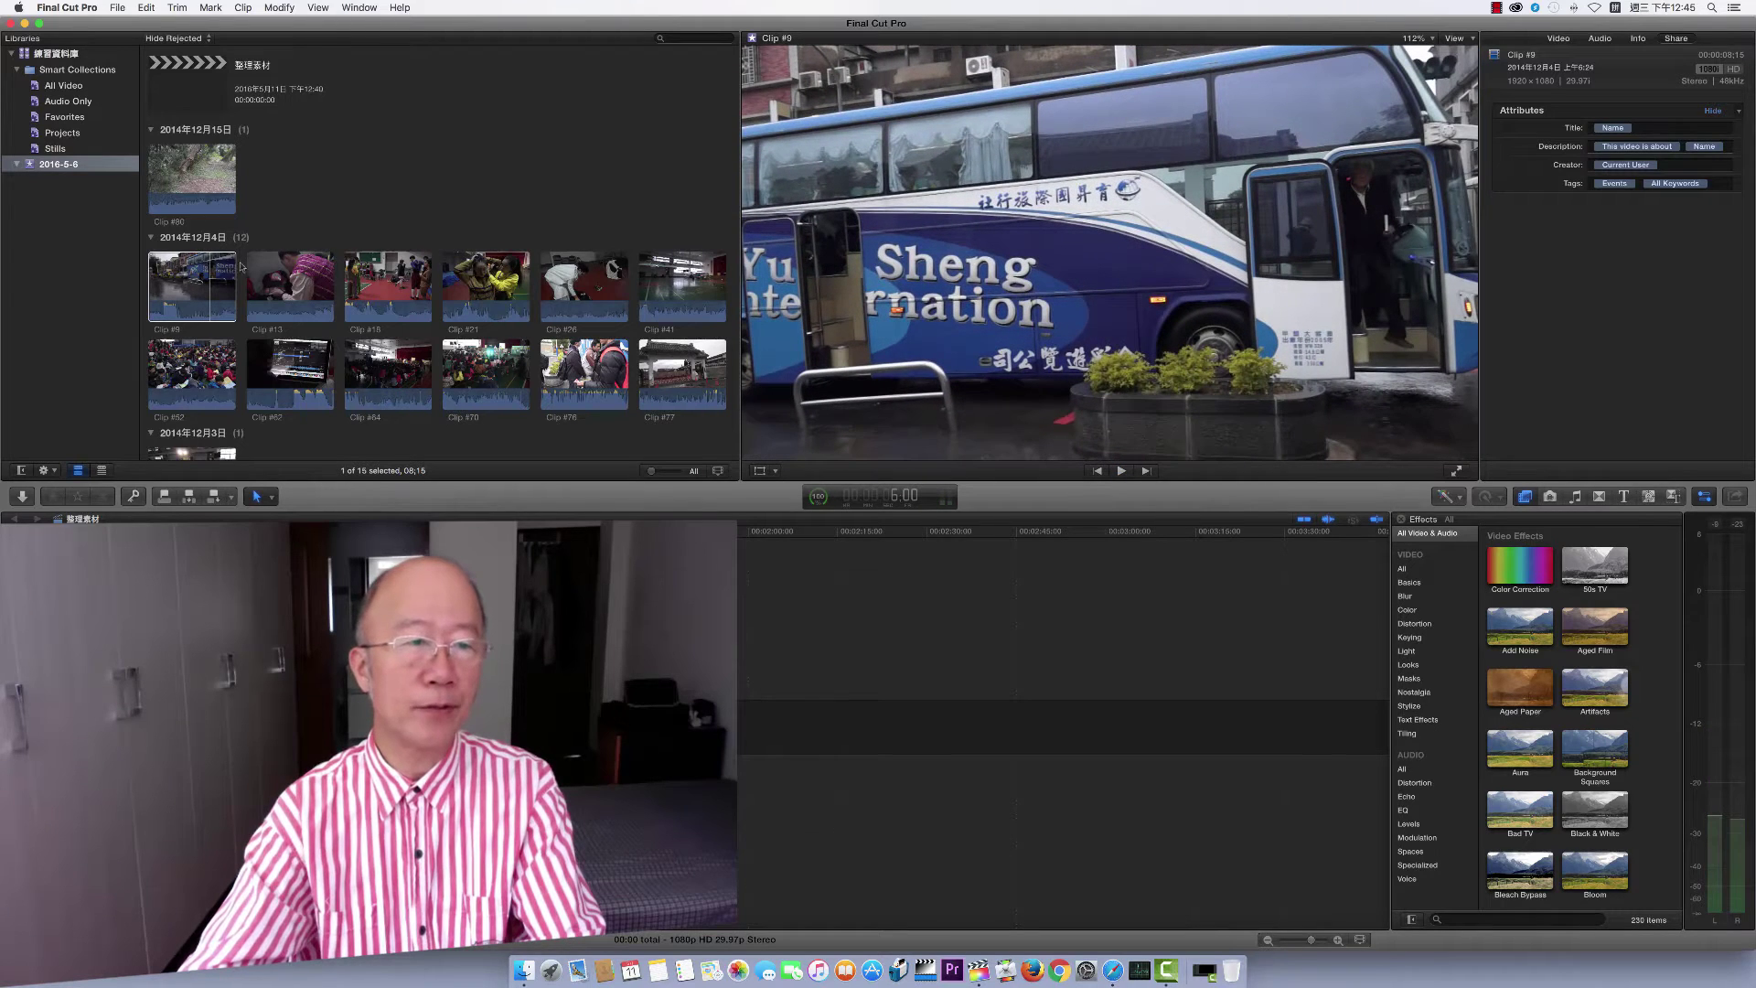
{"action": "left_click", "coordinate": [170, 289]}
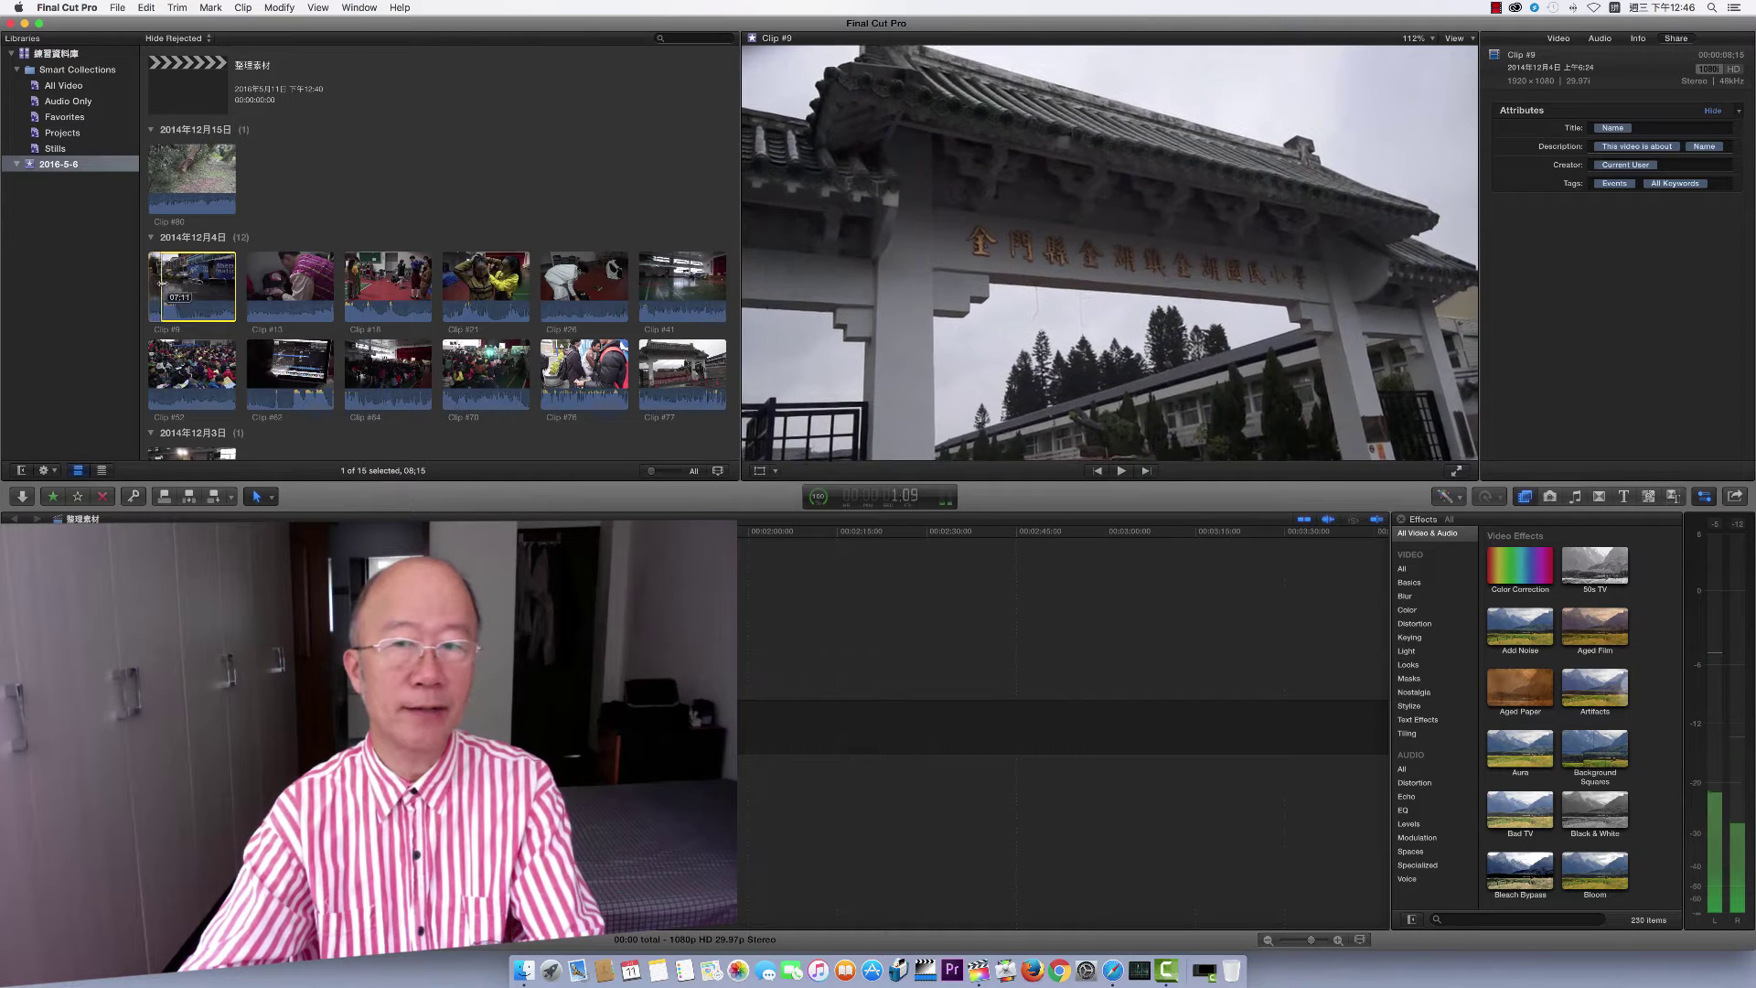
{"action": "left_click_drag", "start_coordinate": [166, 284], "coordinate": [168, 284]}
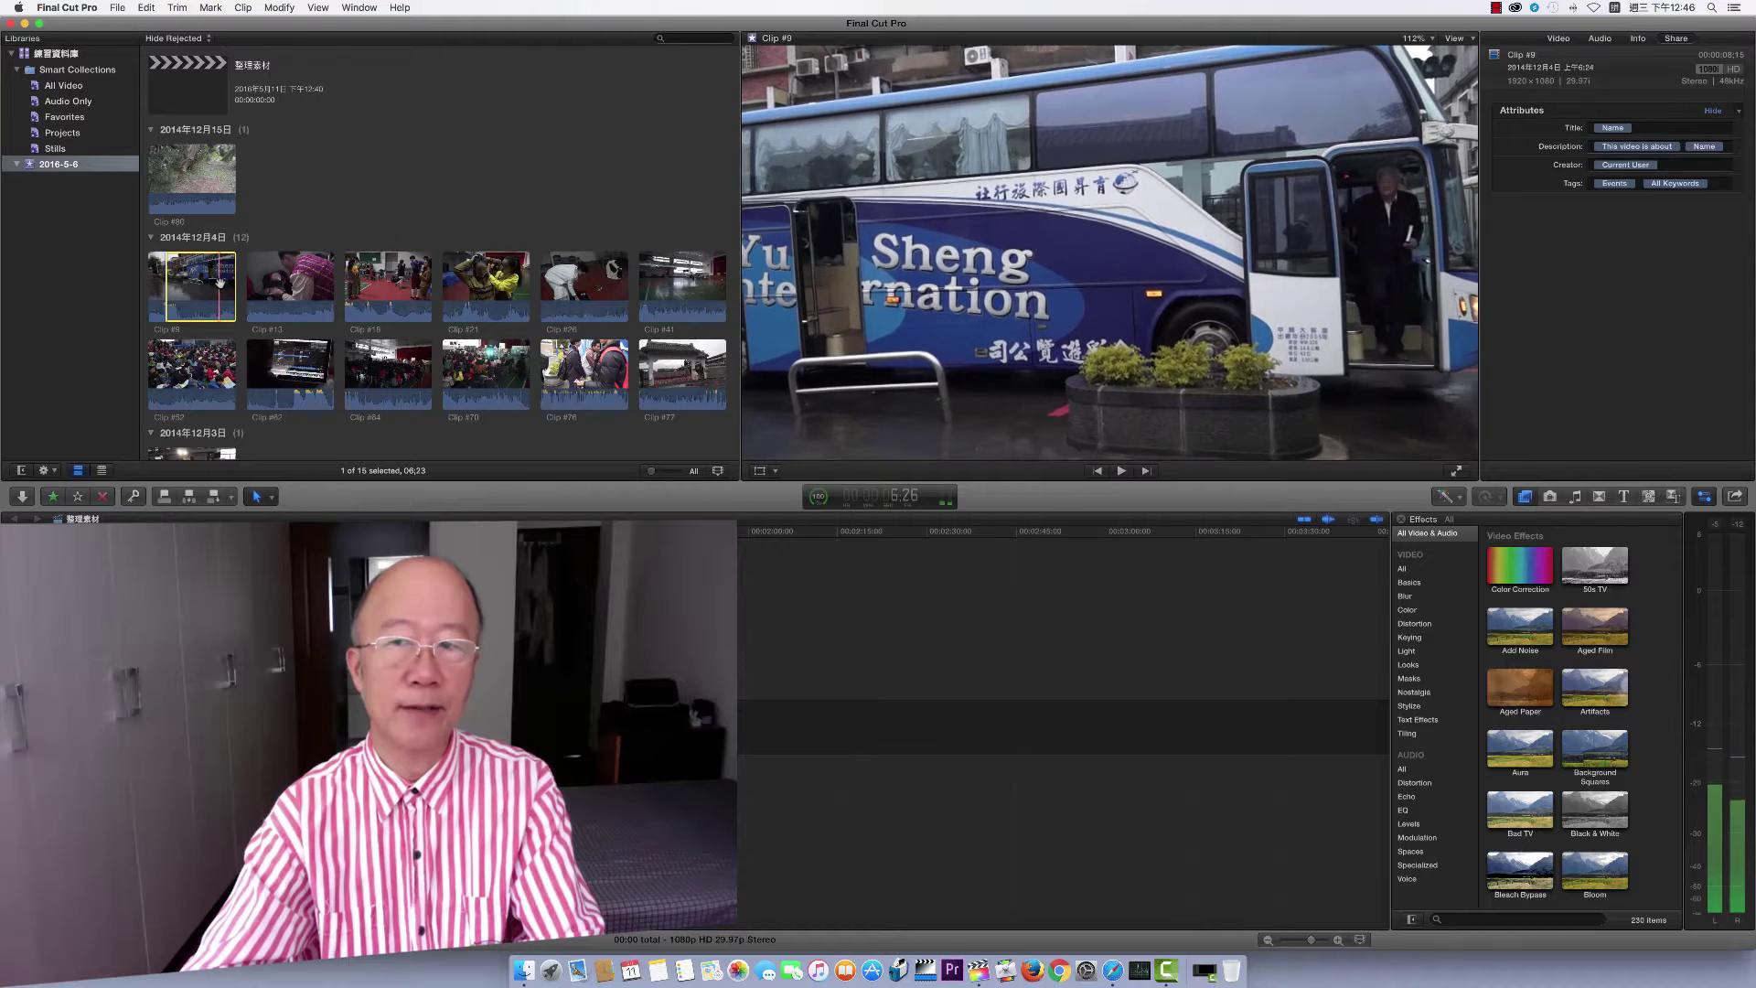
{"action": "left_click_drag", "start_coordinate": [234, 285], "coordinate": [222, 286]}
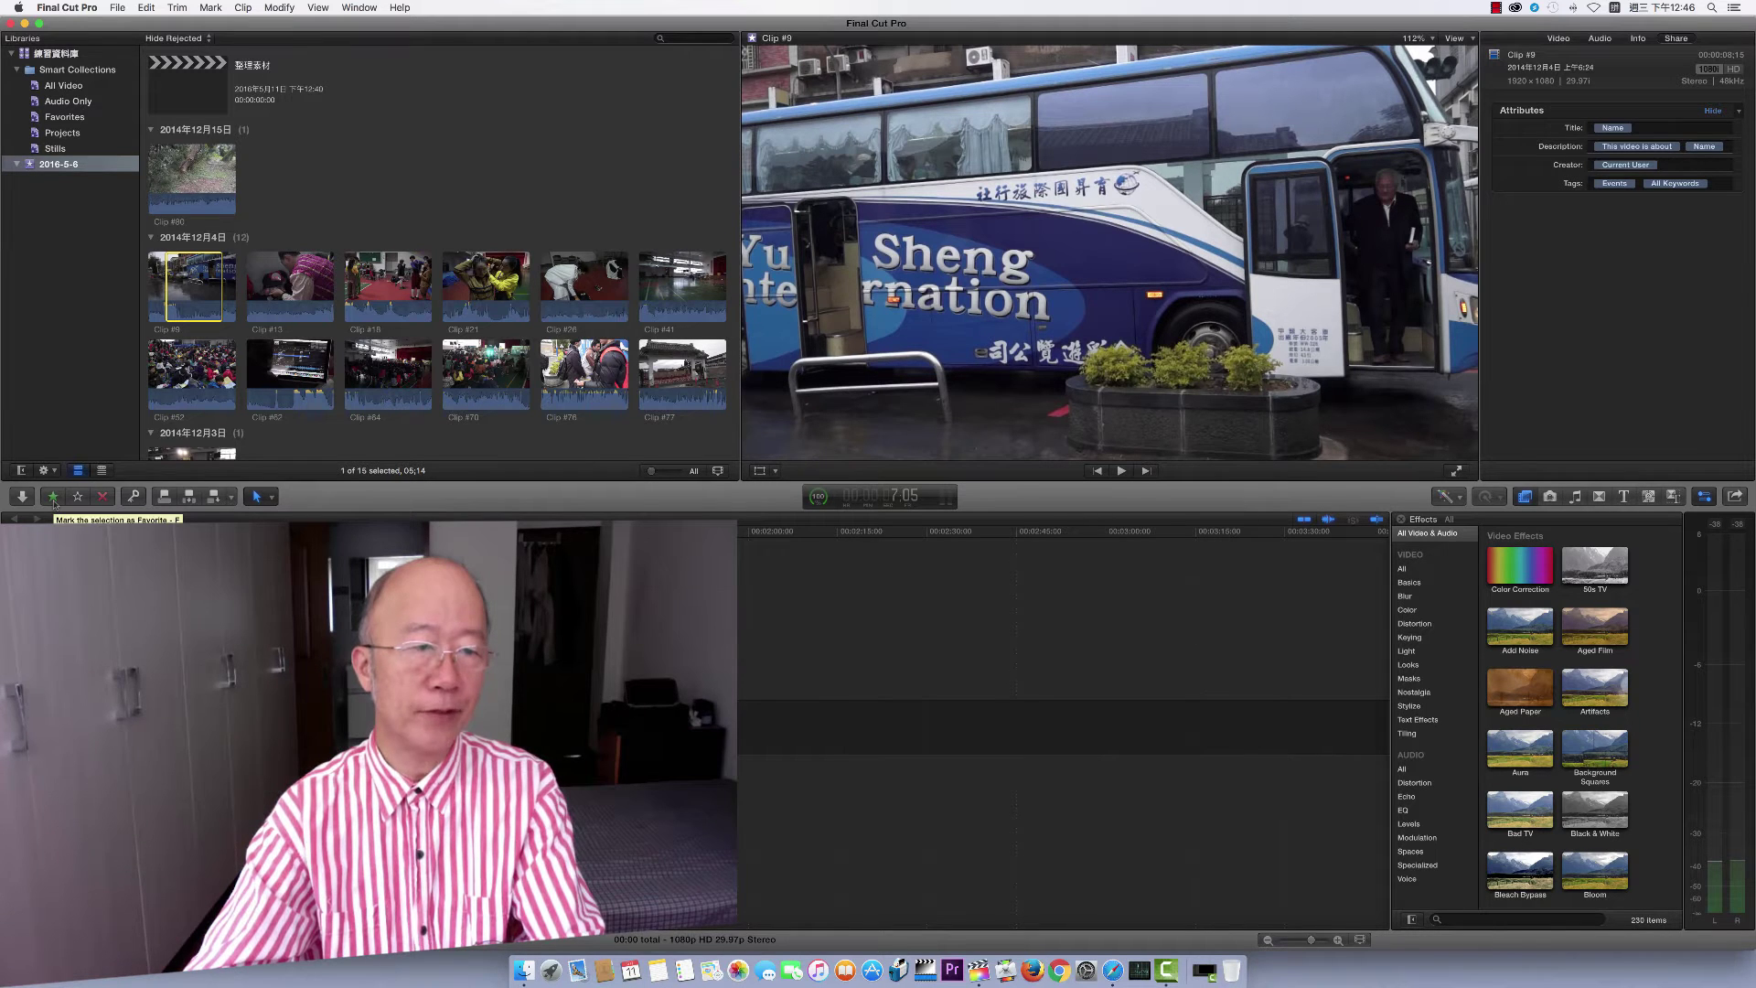
Step: Rate Clip #9's marked range as Favorite, then mark a 2-second range in Clip #80
{"action": "left_click", "coordinate": [155, 552]}
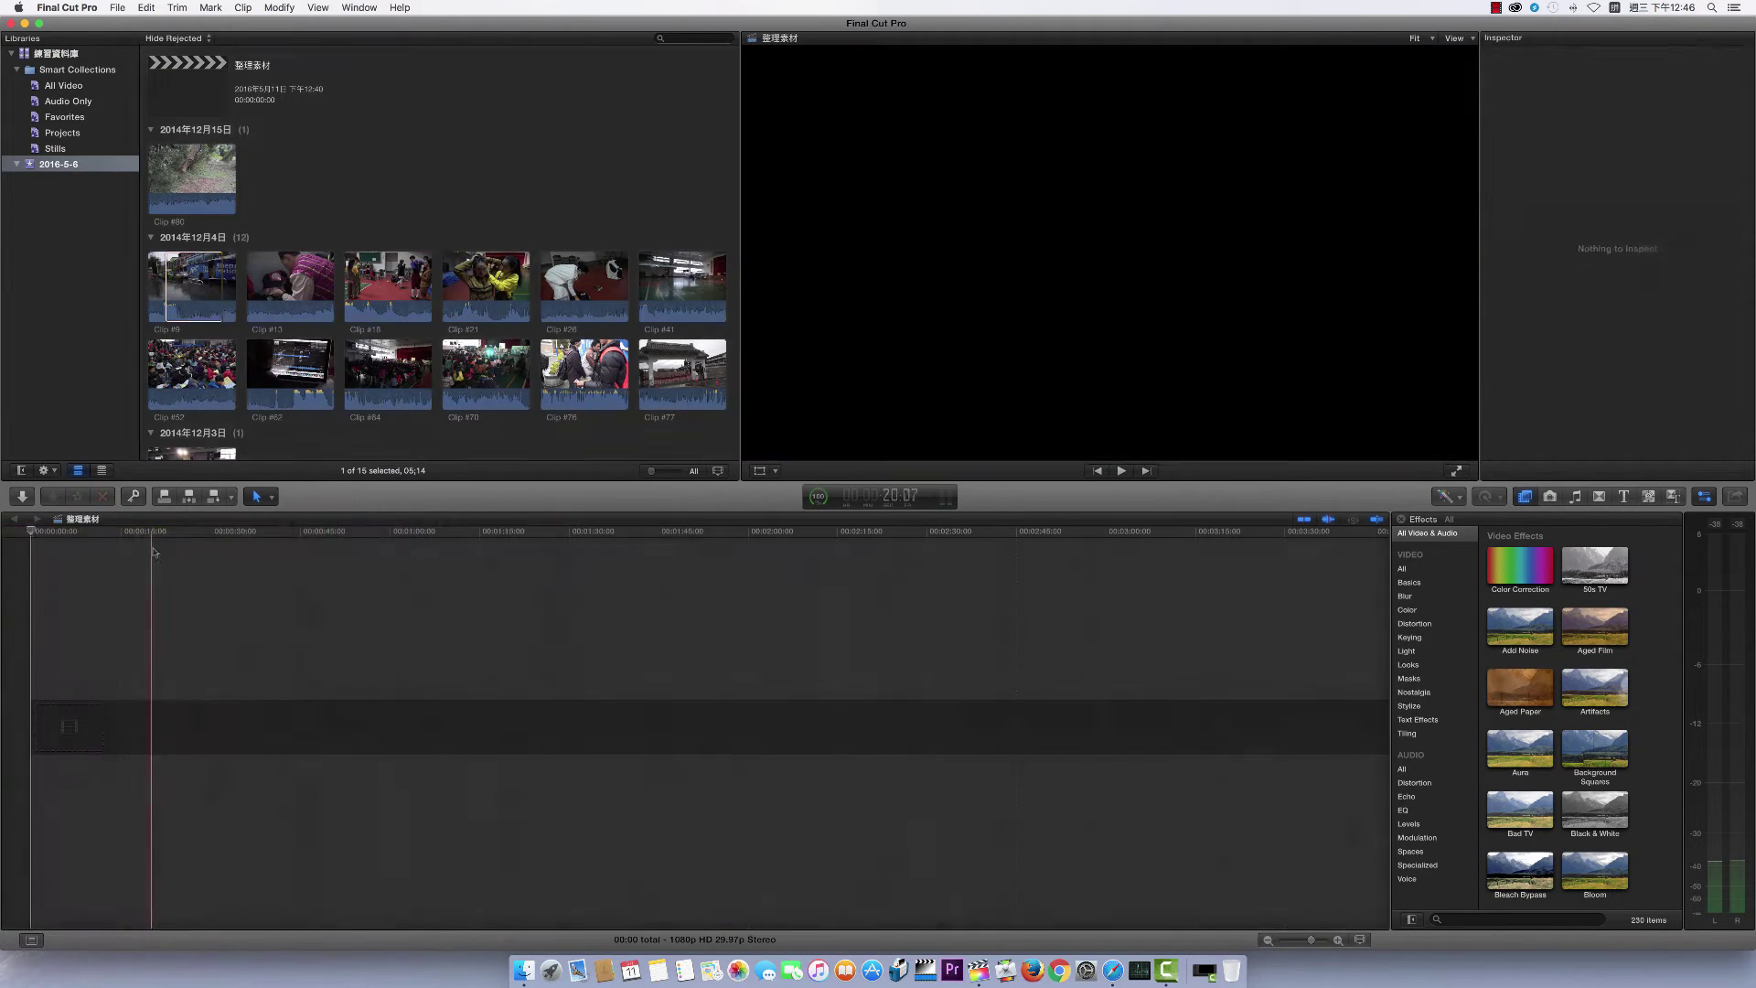
{"action": "left_click", "coordinate": [194, 274]}
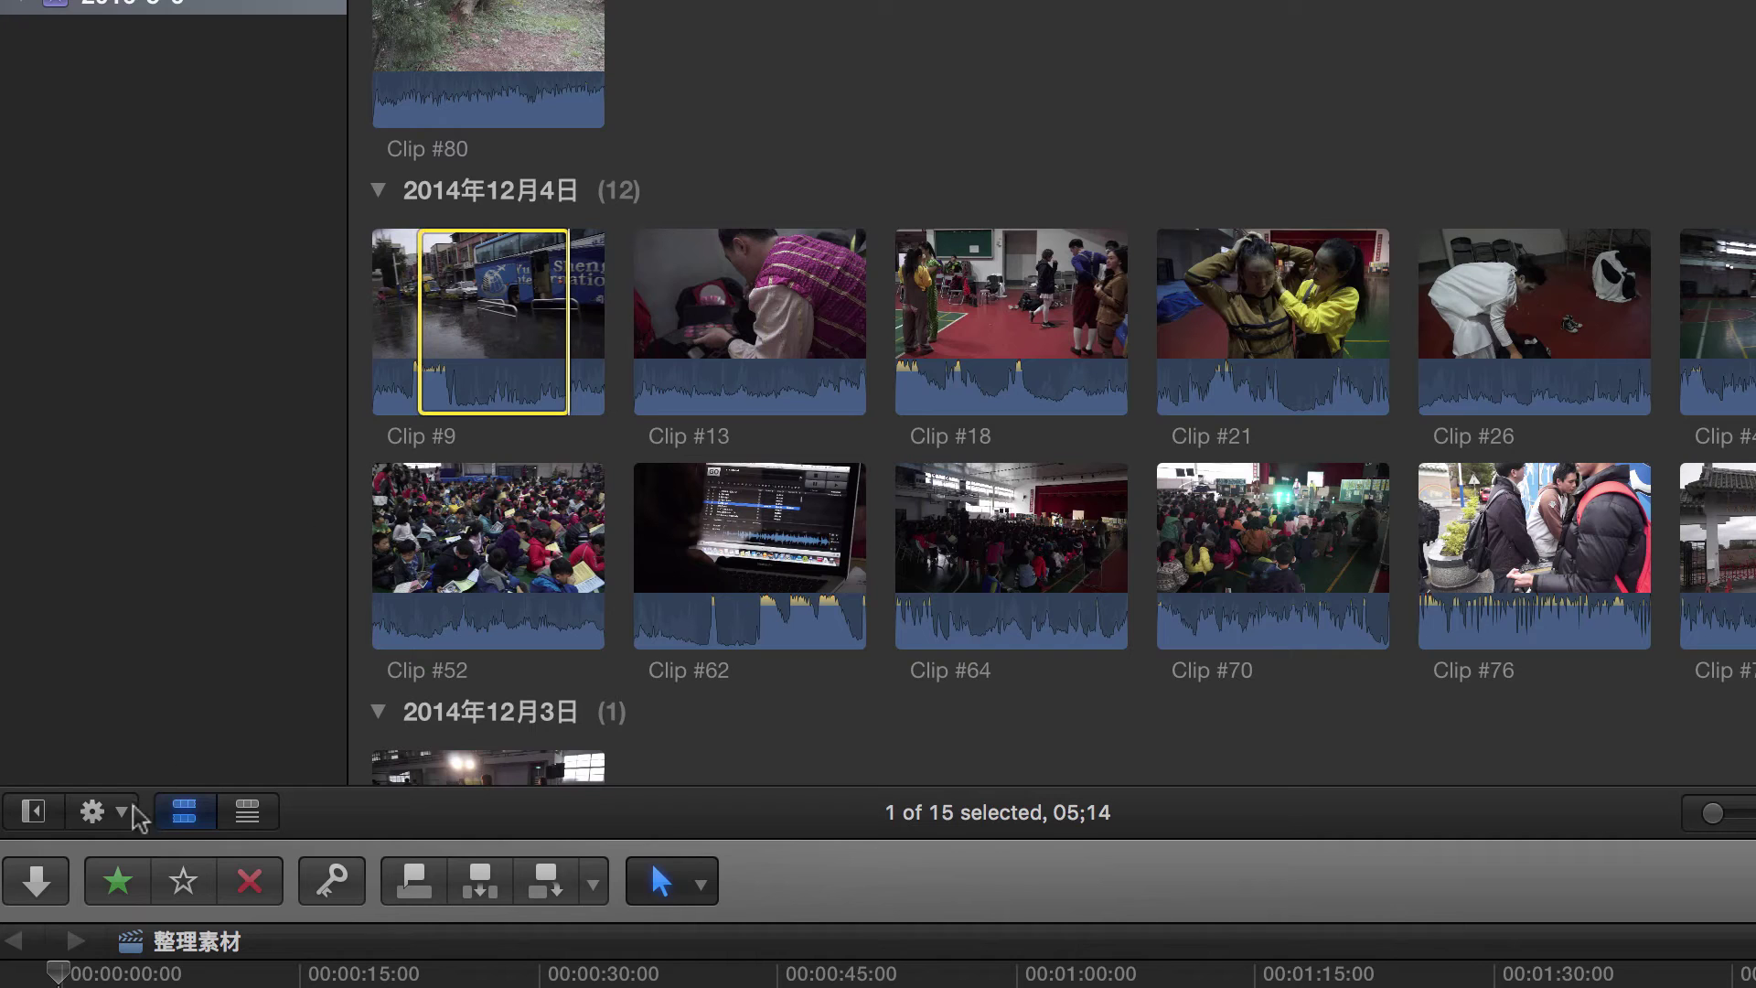
{"action": "left_click", "coordinate": [109, 881]}
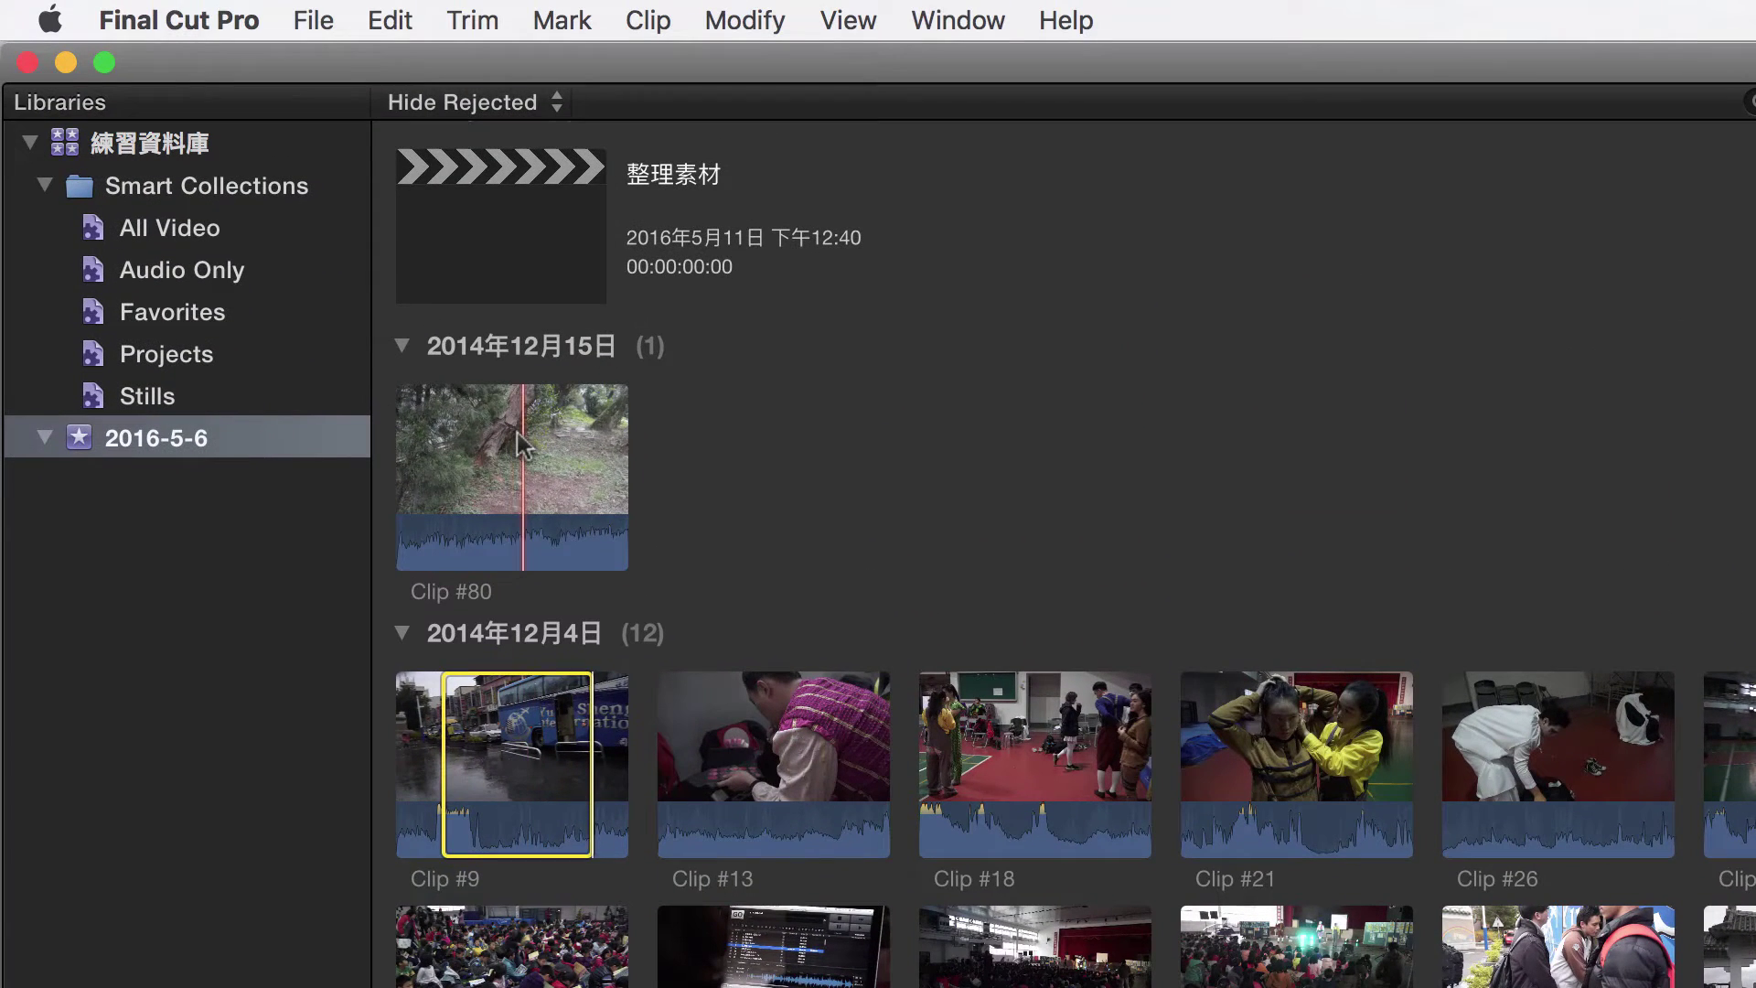
{"action": "left_click", "coordinate": [518, 439]}
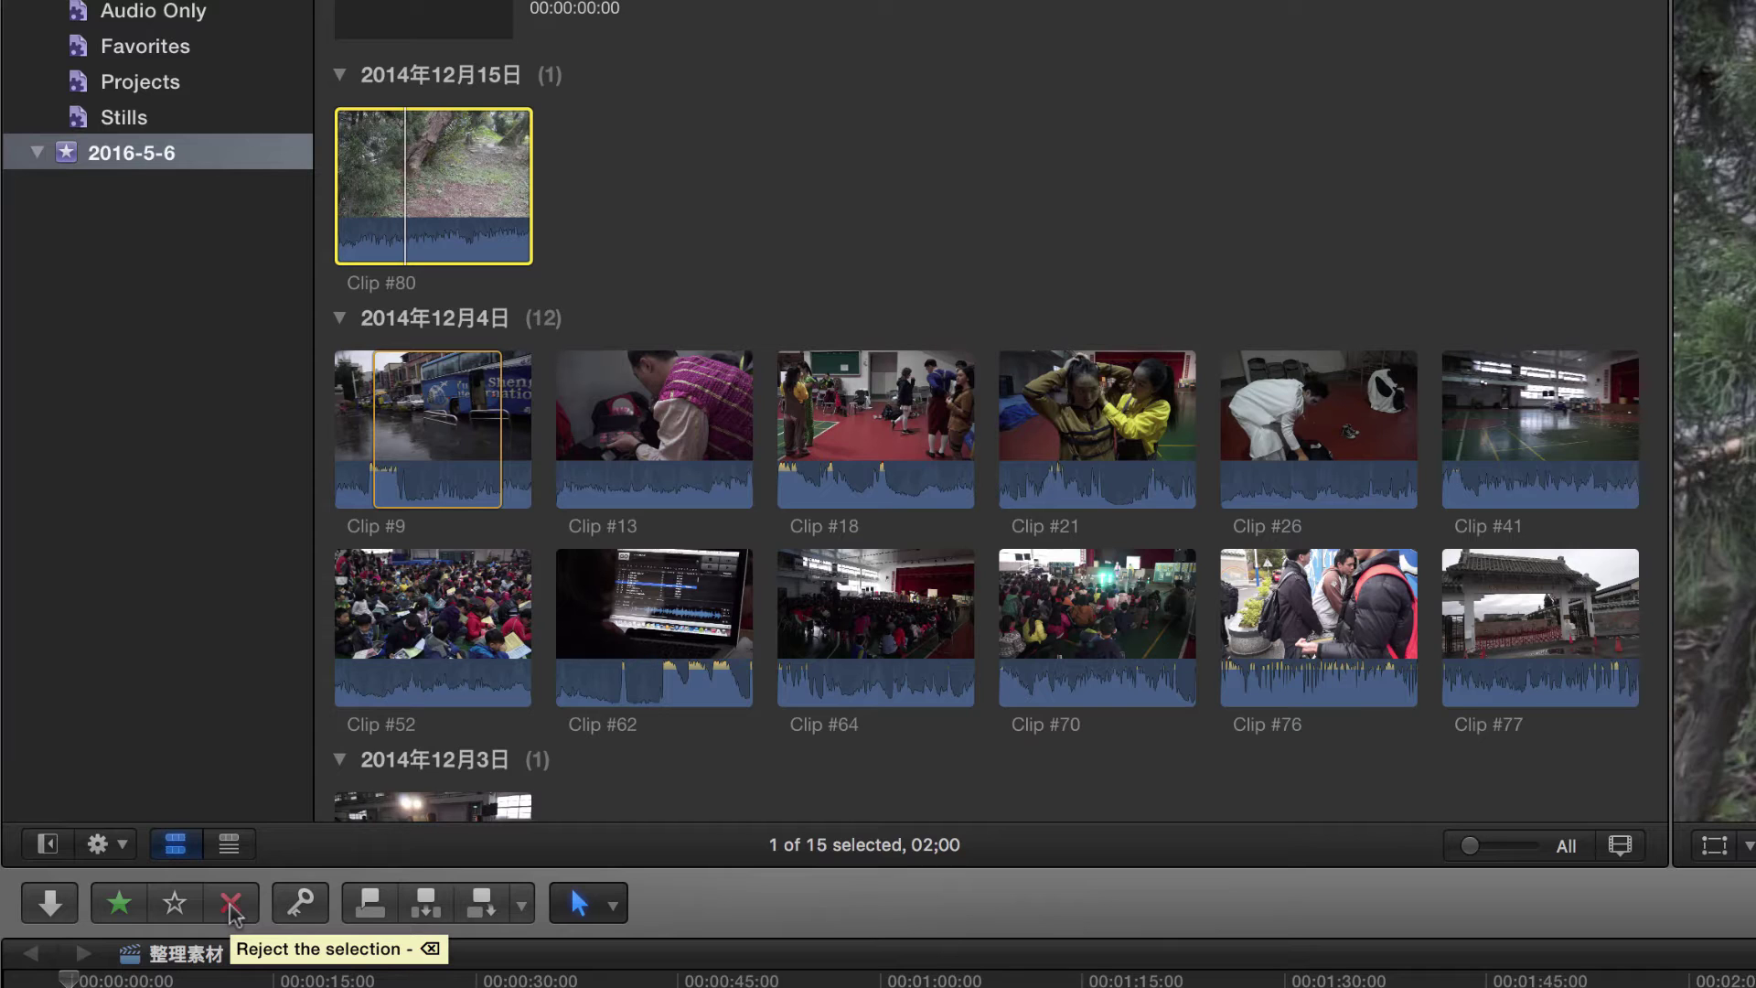
Step: Reject Clip #80 so it drops out of the filtered browser, leaving 13 clips
{"action": "left_click", "coordinate": [230, 906]}
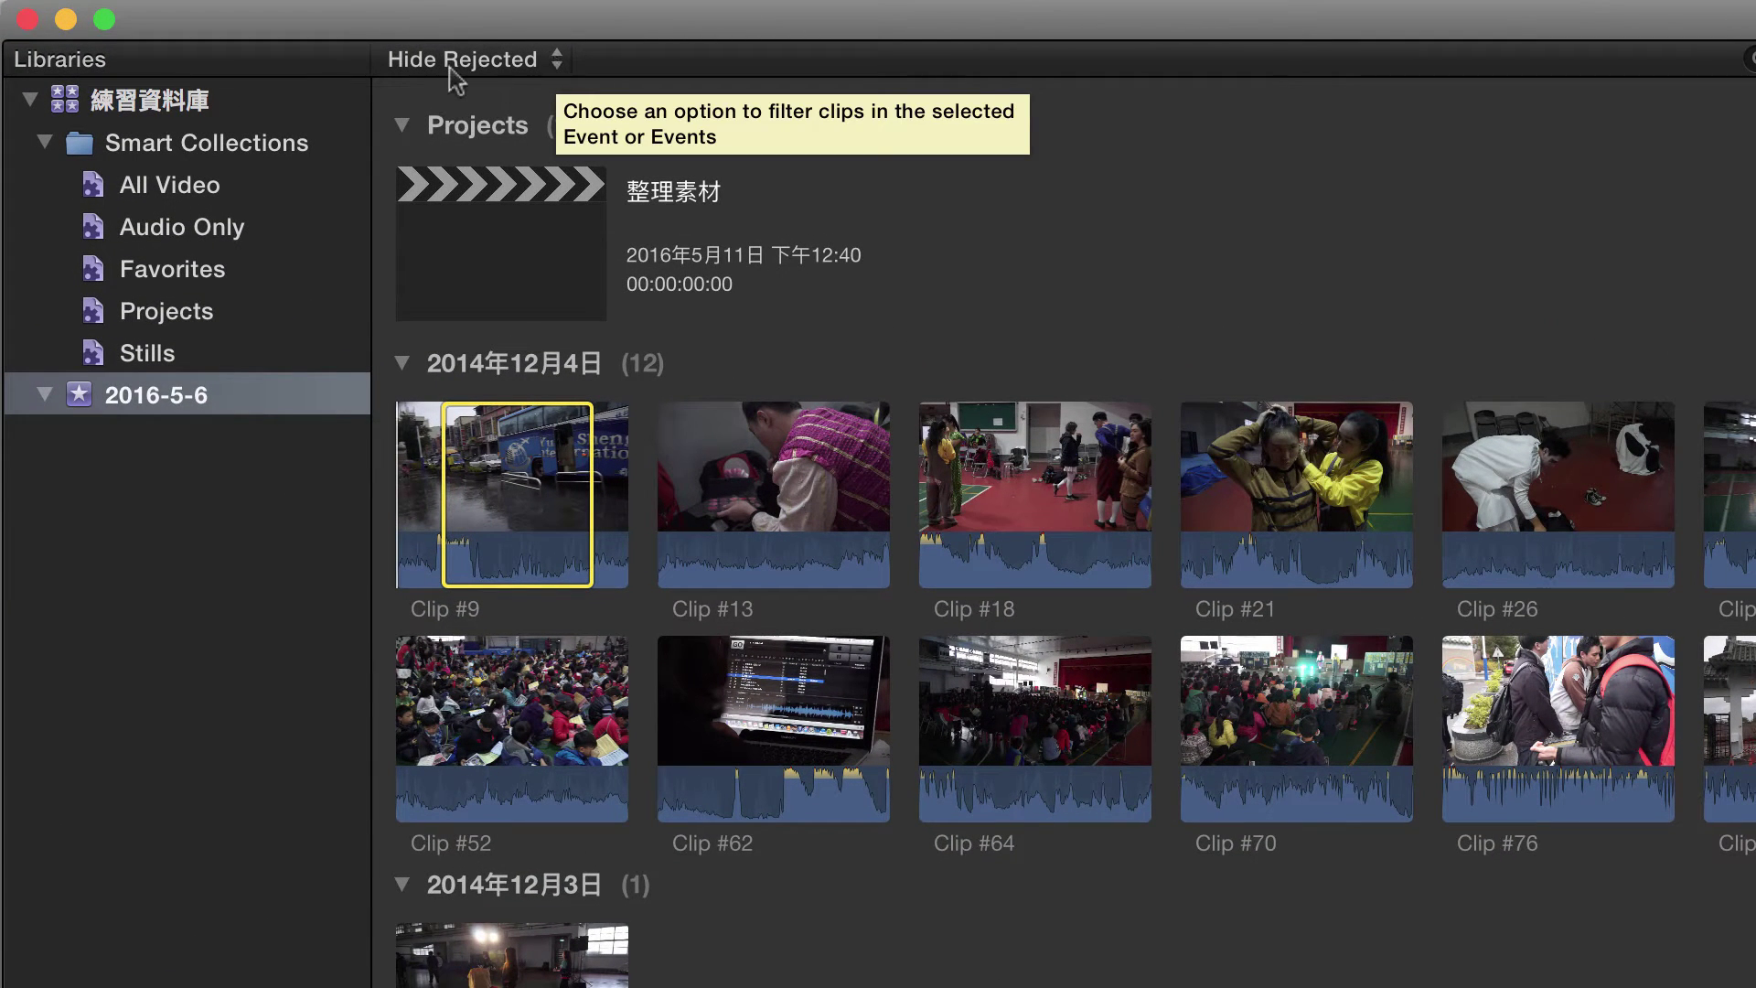
Step: Switch the browser filter to All Clips and scroll through all 32 items
{"action": "left_click", "coordinate": [556, 57]}
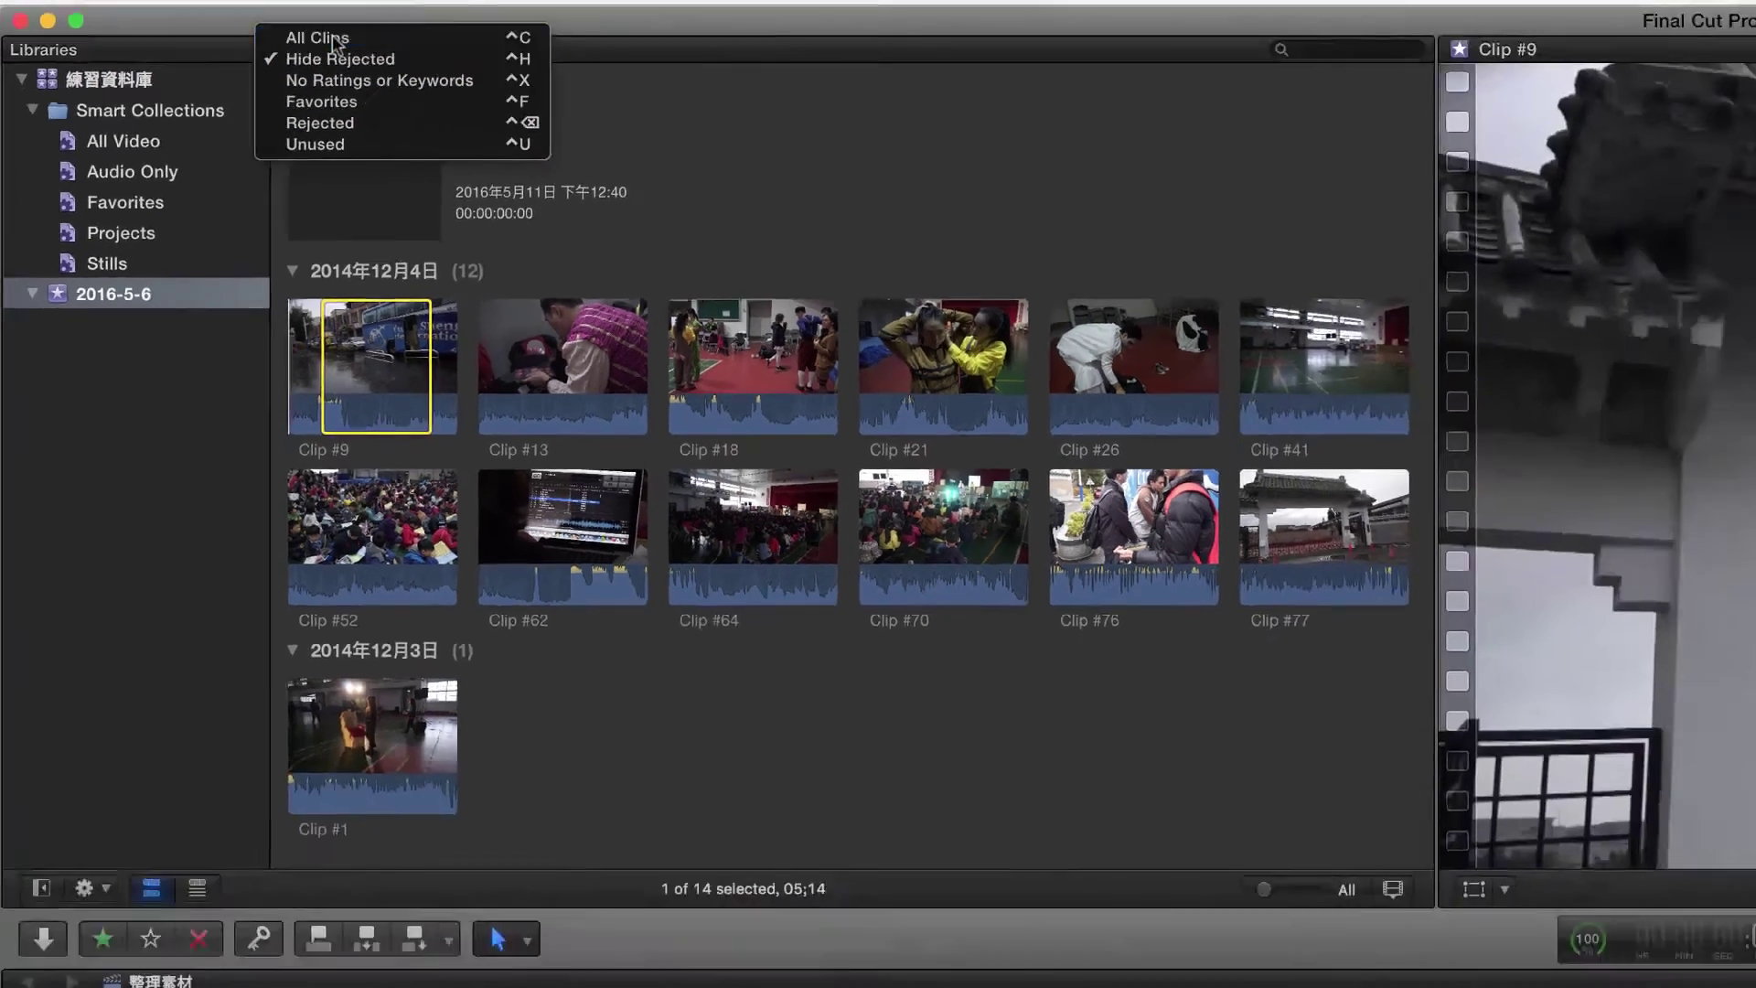
{"action": "left_click", "coordinate": [337, 39]}
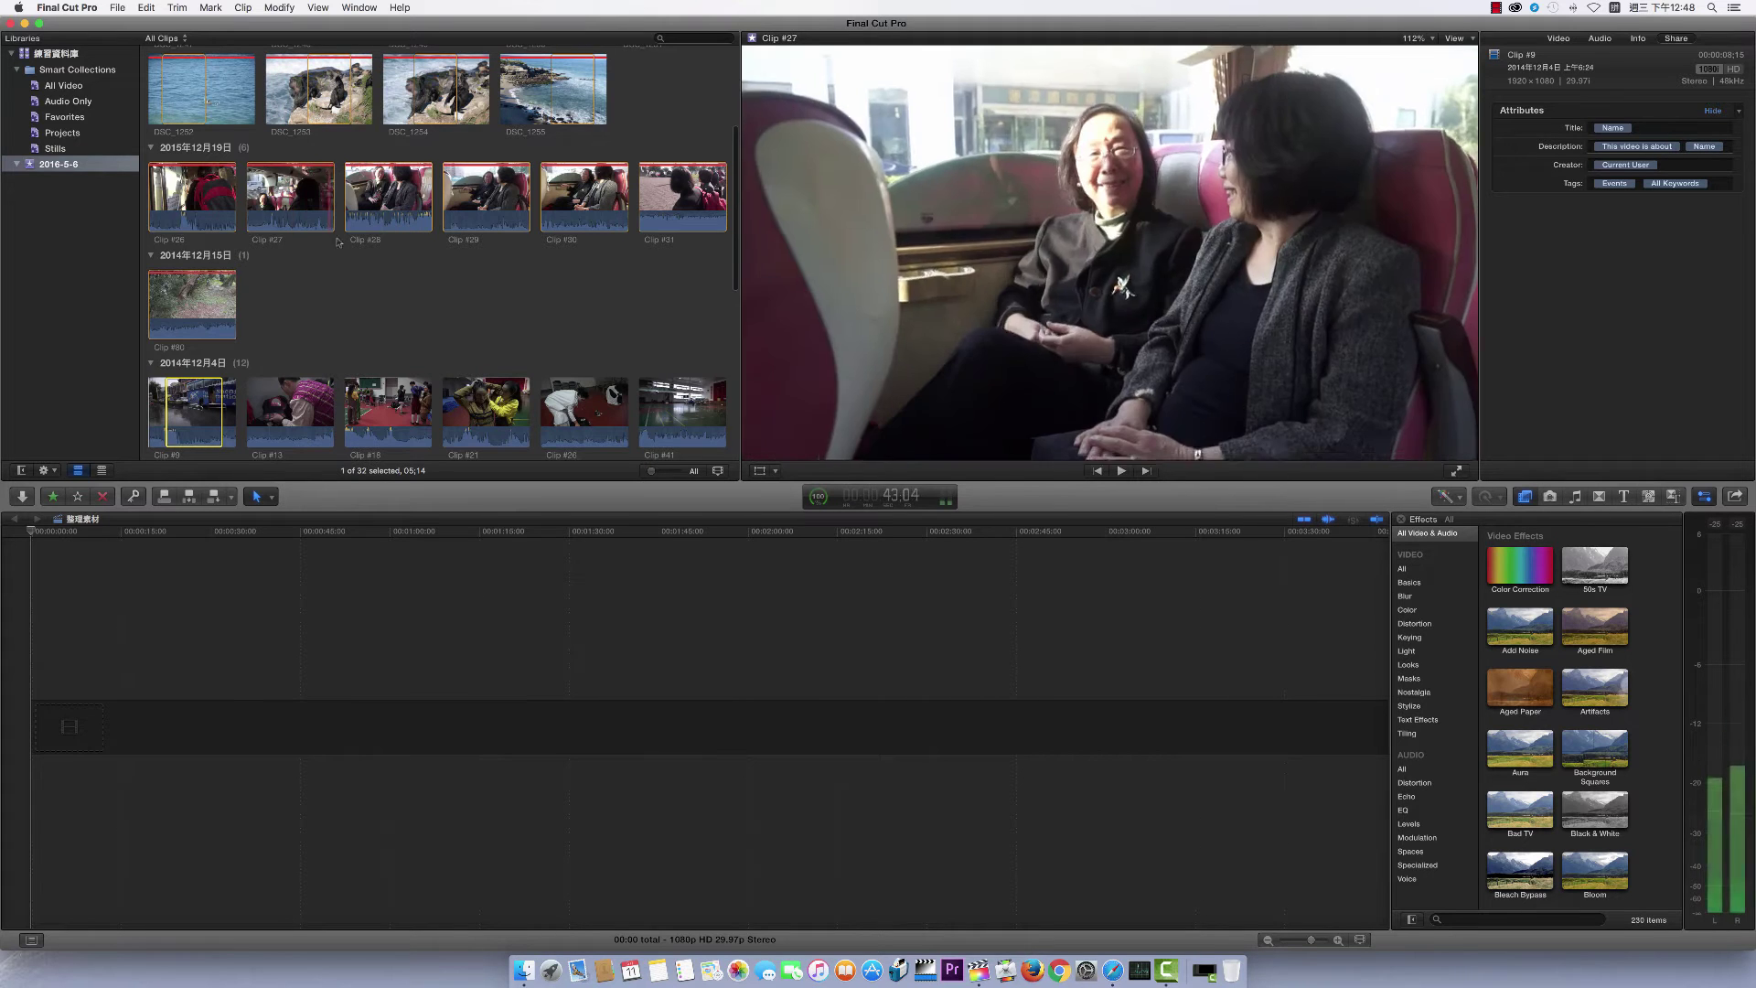
{"action": "scroll", "coordinate": [372, 337], "scroll_direction": "down", "scroll_amount": 5}
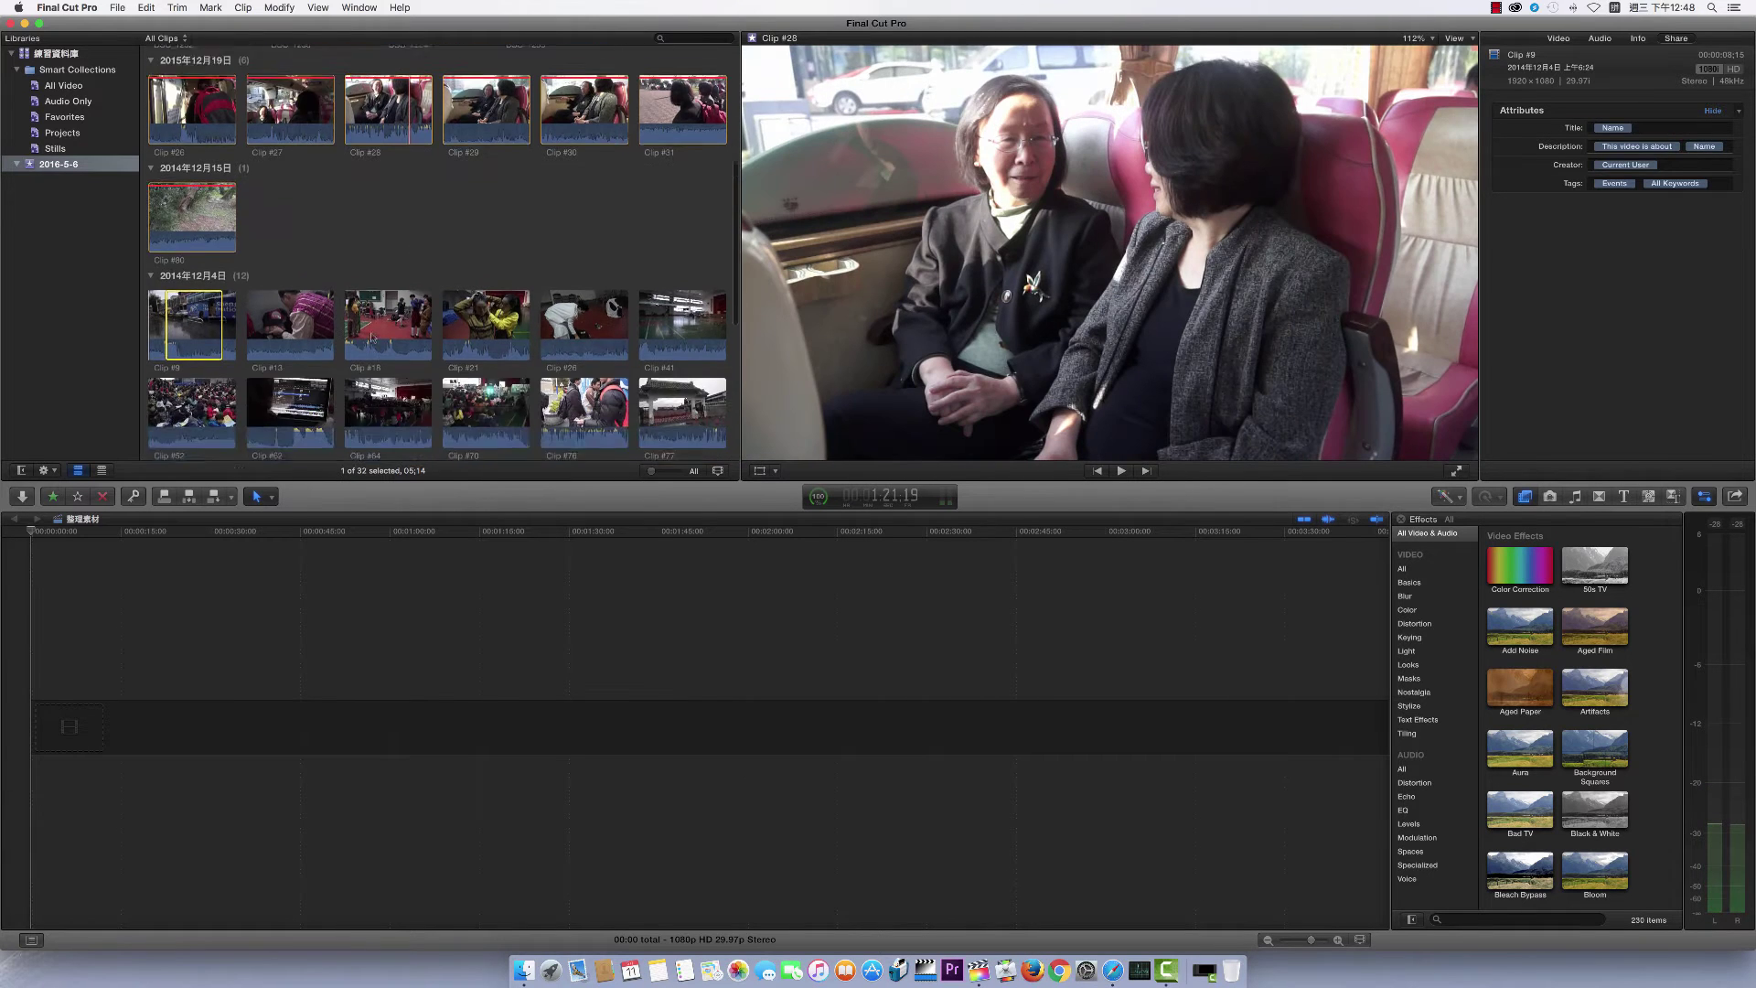
{"action": "scroll", "coordinate": [372, 337], "scroll_direction": "down", "scroll_amount": 3}
{"action": "scroll", "coordinate": [372, 337], "scroll_direction": "up", "scroll_amount": 5}
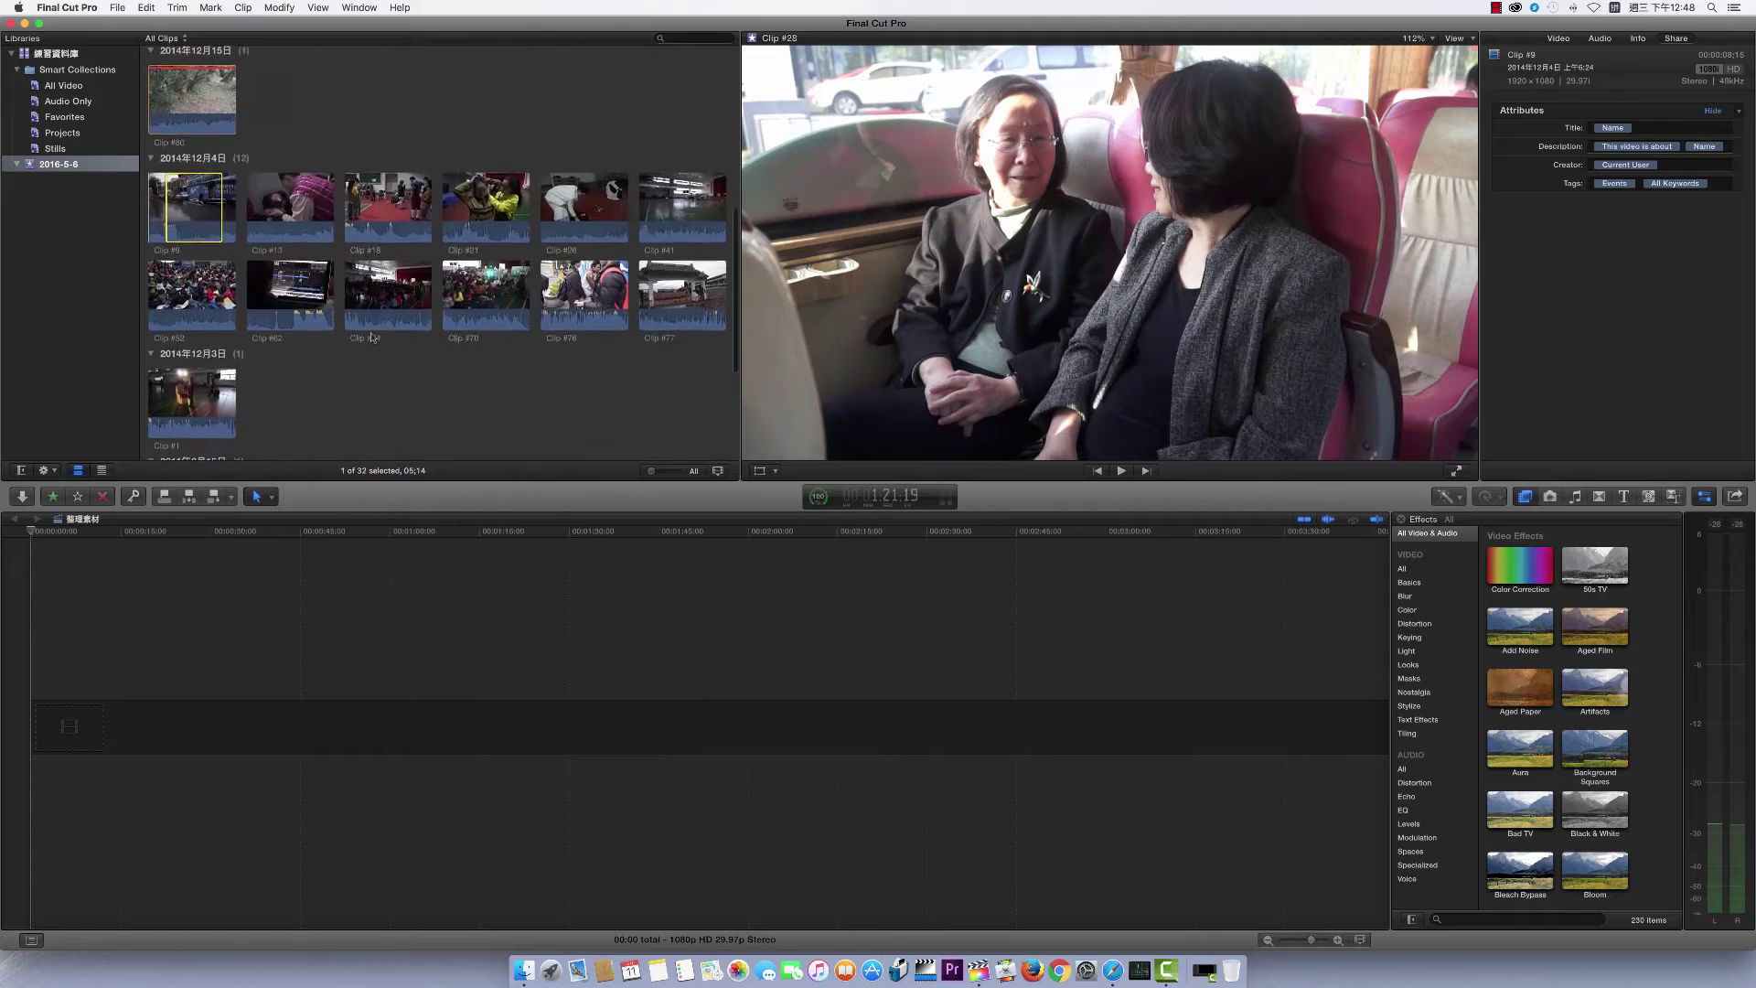
{"action": "scroll", "coordinate": [372, 337], "scroll_direction": "up", "scroll_amount": 6}
{"action": "scroll", "coordinate": [372, 337], "scroll_direction": "up", "scroll_amount": 2}
{"action": "scroll", "coordinate": [372, 337], "scroll_direction": "down", "scroll_amount": 3}
{"action": "scroll", "coordinate": [372, 338], "scroll_direction": "down", "scroll_amount": 3}
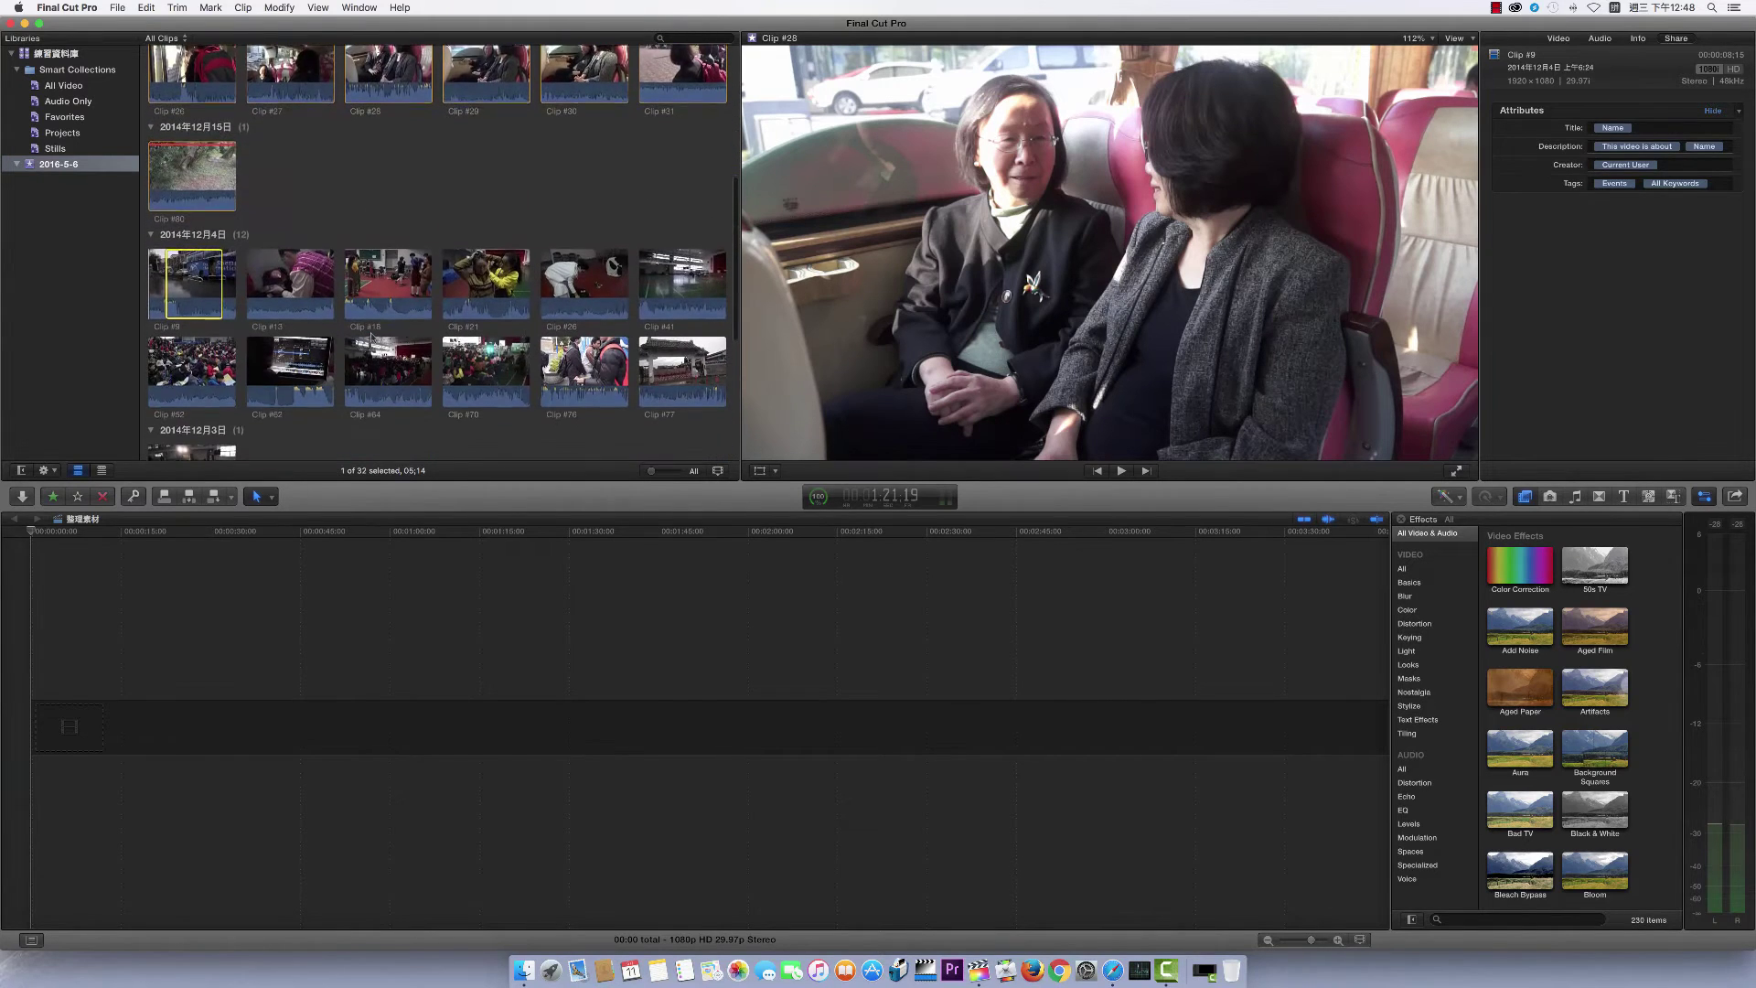
{"action": "scroll", "coordinate": [372, 338], "scroll_direction": "down", "scroll_amount": 2}
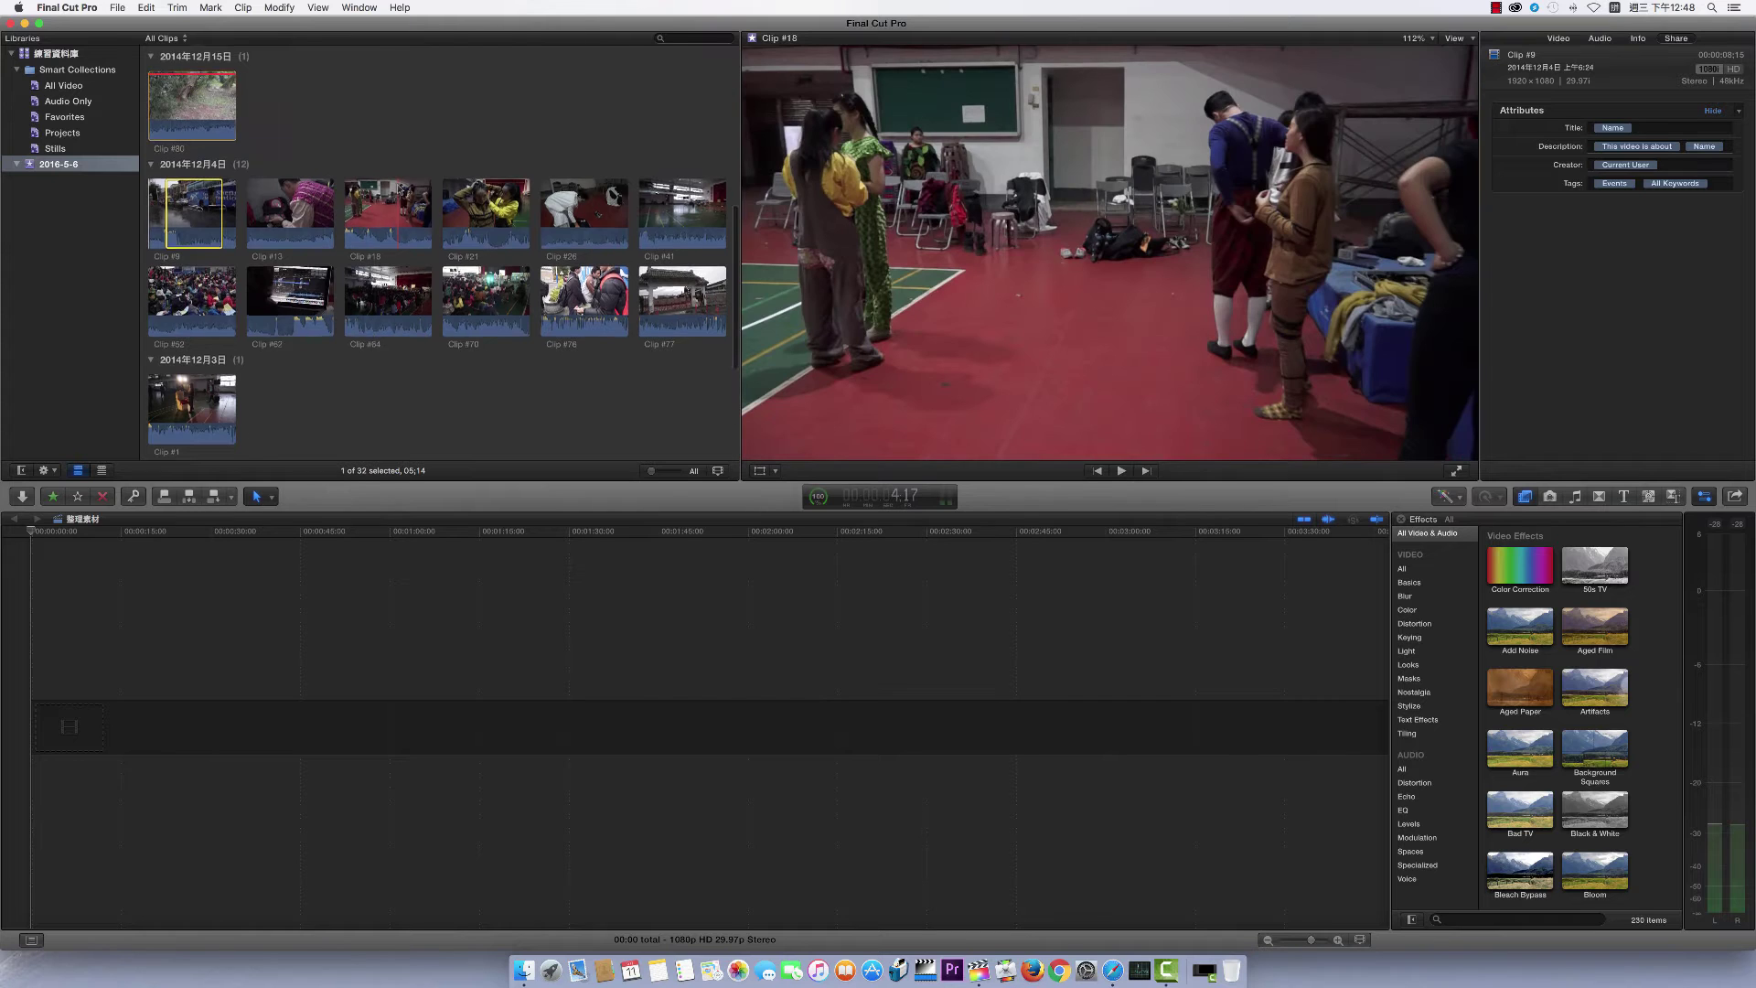
{"action": "scroll", "coordinate": [183, 176], "scroll_direction": "up", "scroll_amount": 5}
{"action": "scroll", "coordinate": [182, 176], "scroll_direction": "up", "scroll_amount": 5}
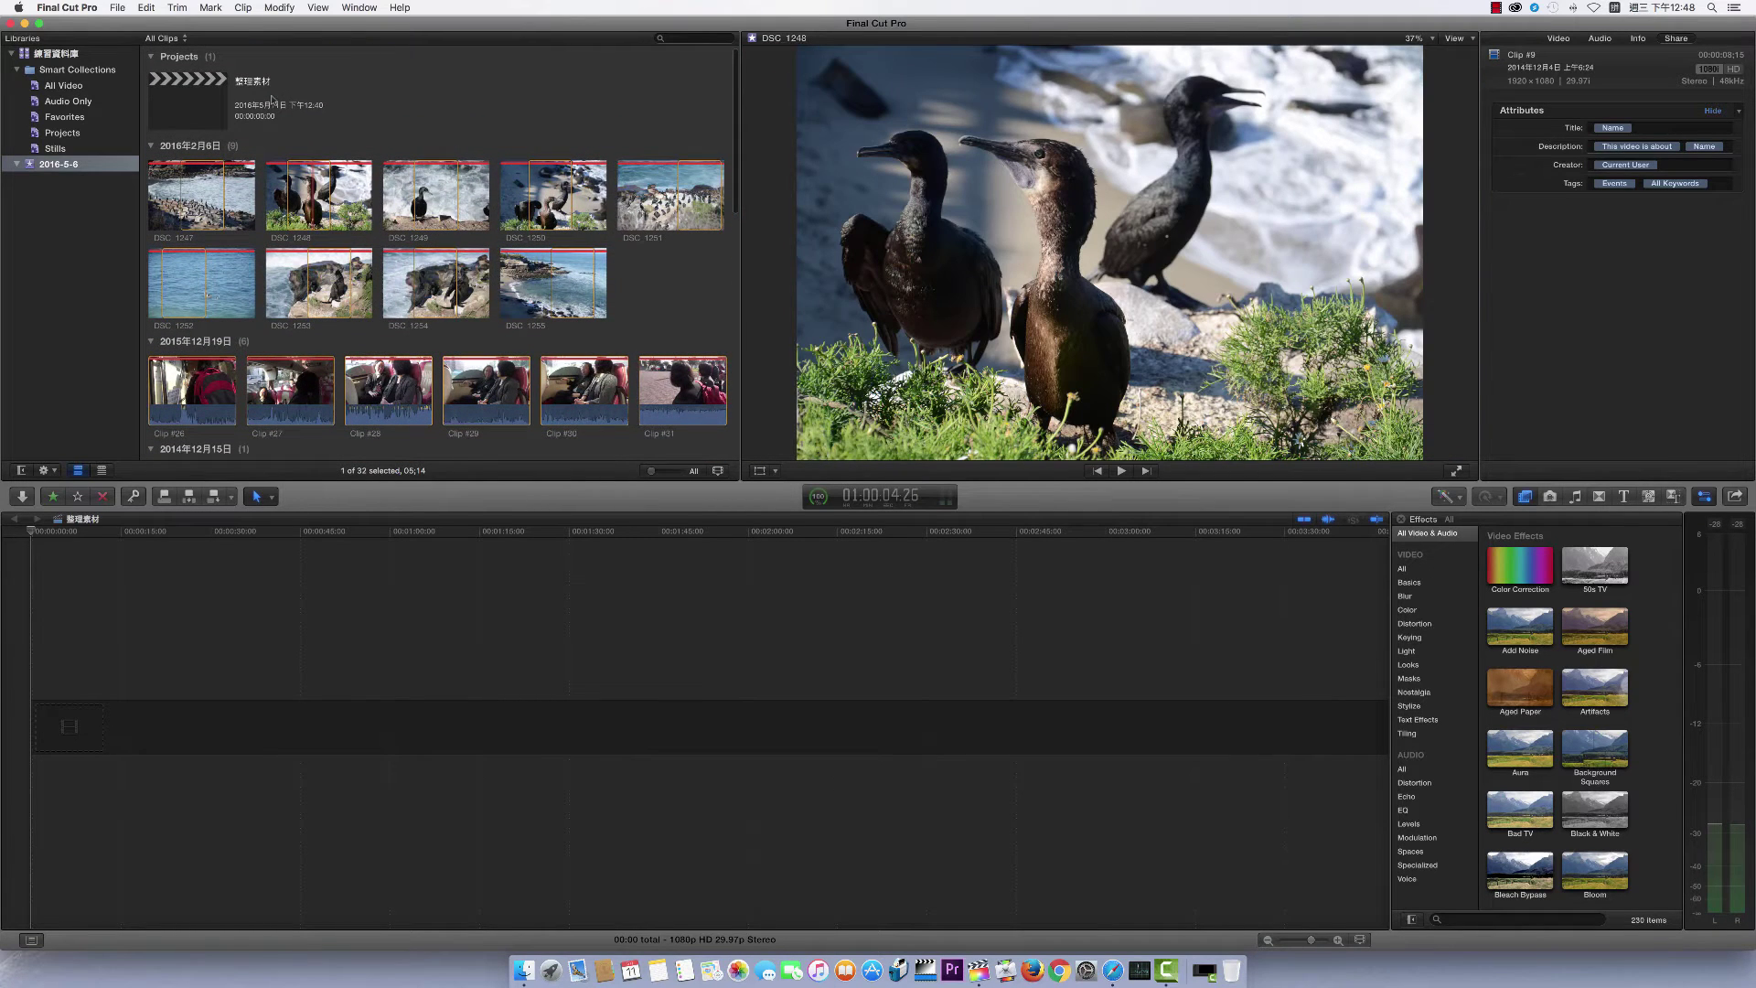
Step: Set the clip filter back to Hide Rejected, reducing the browser to 14 items
{"action": "left_click", "coordinate": [184, 38]}
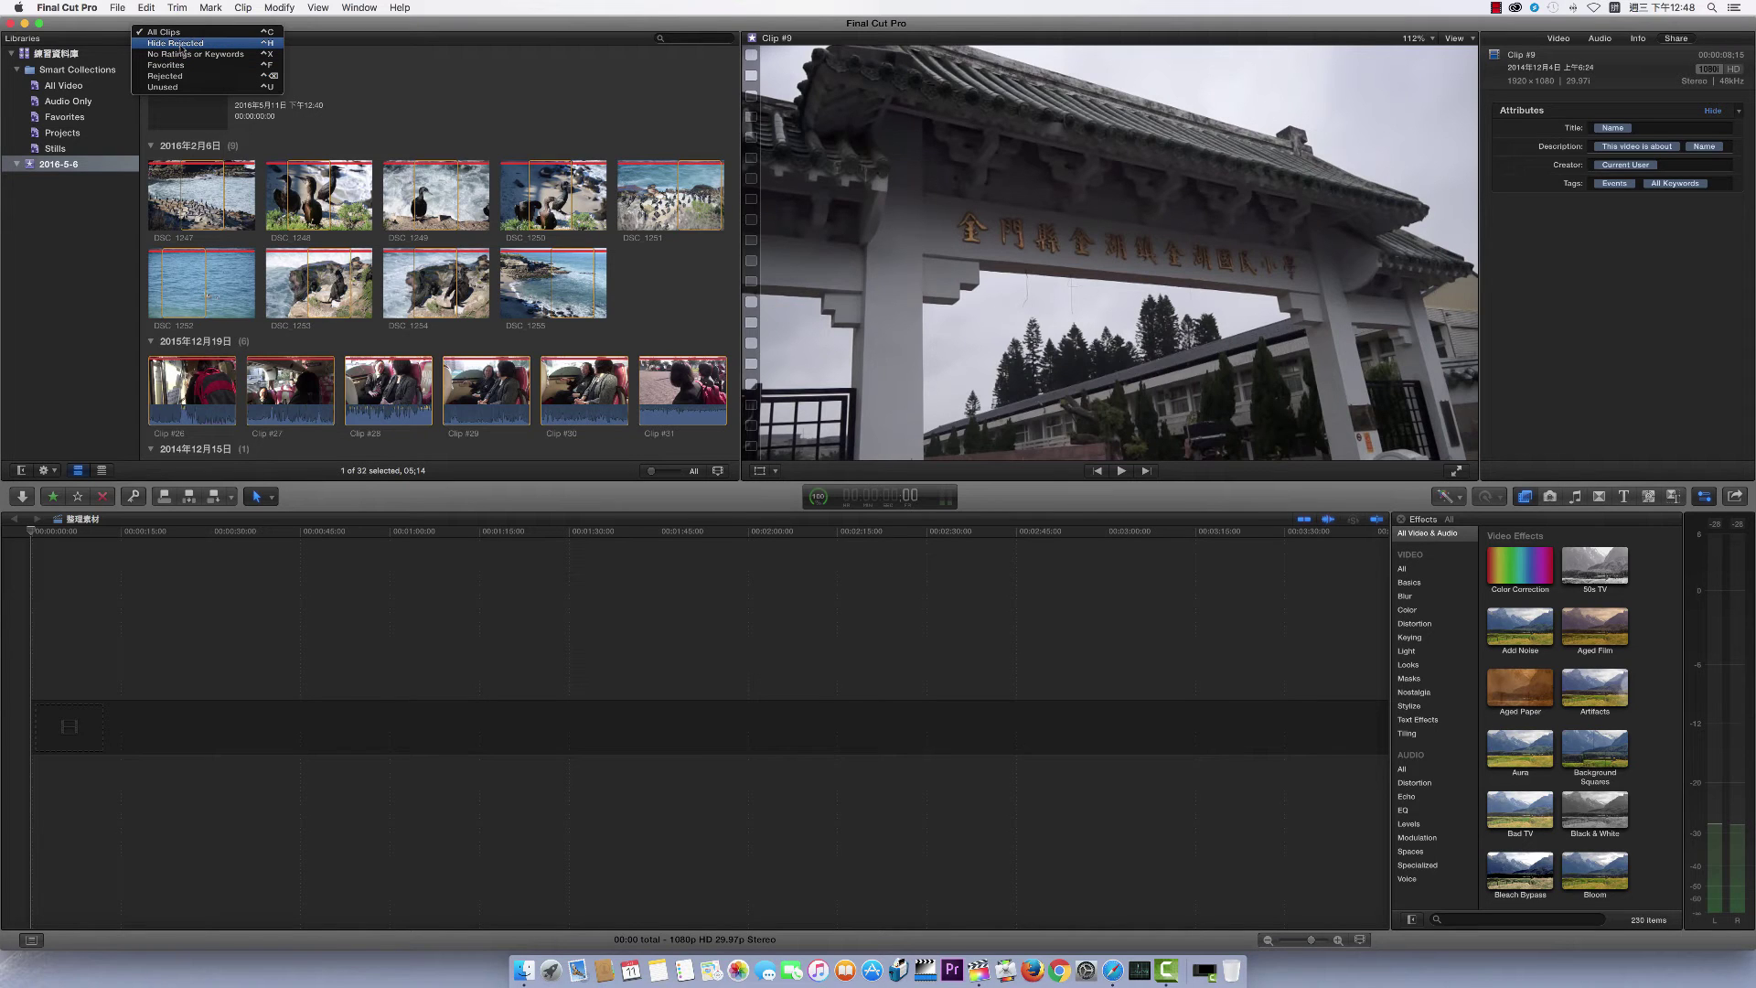
{"action": "left_click", "coordinate": [183, 44]}
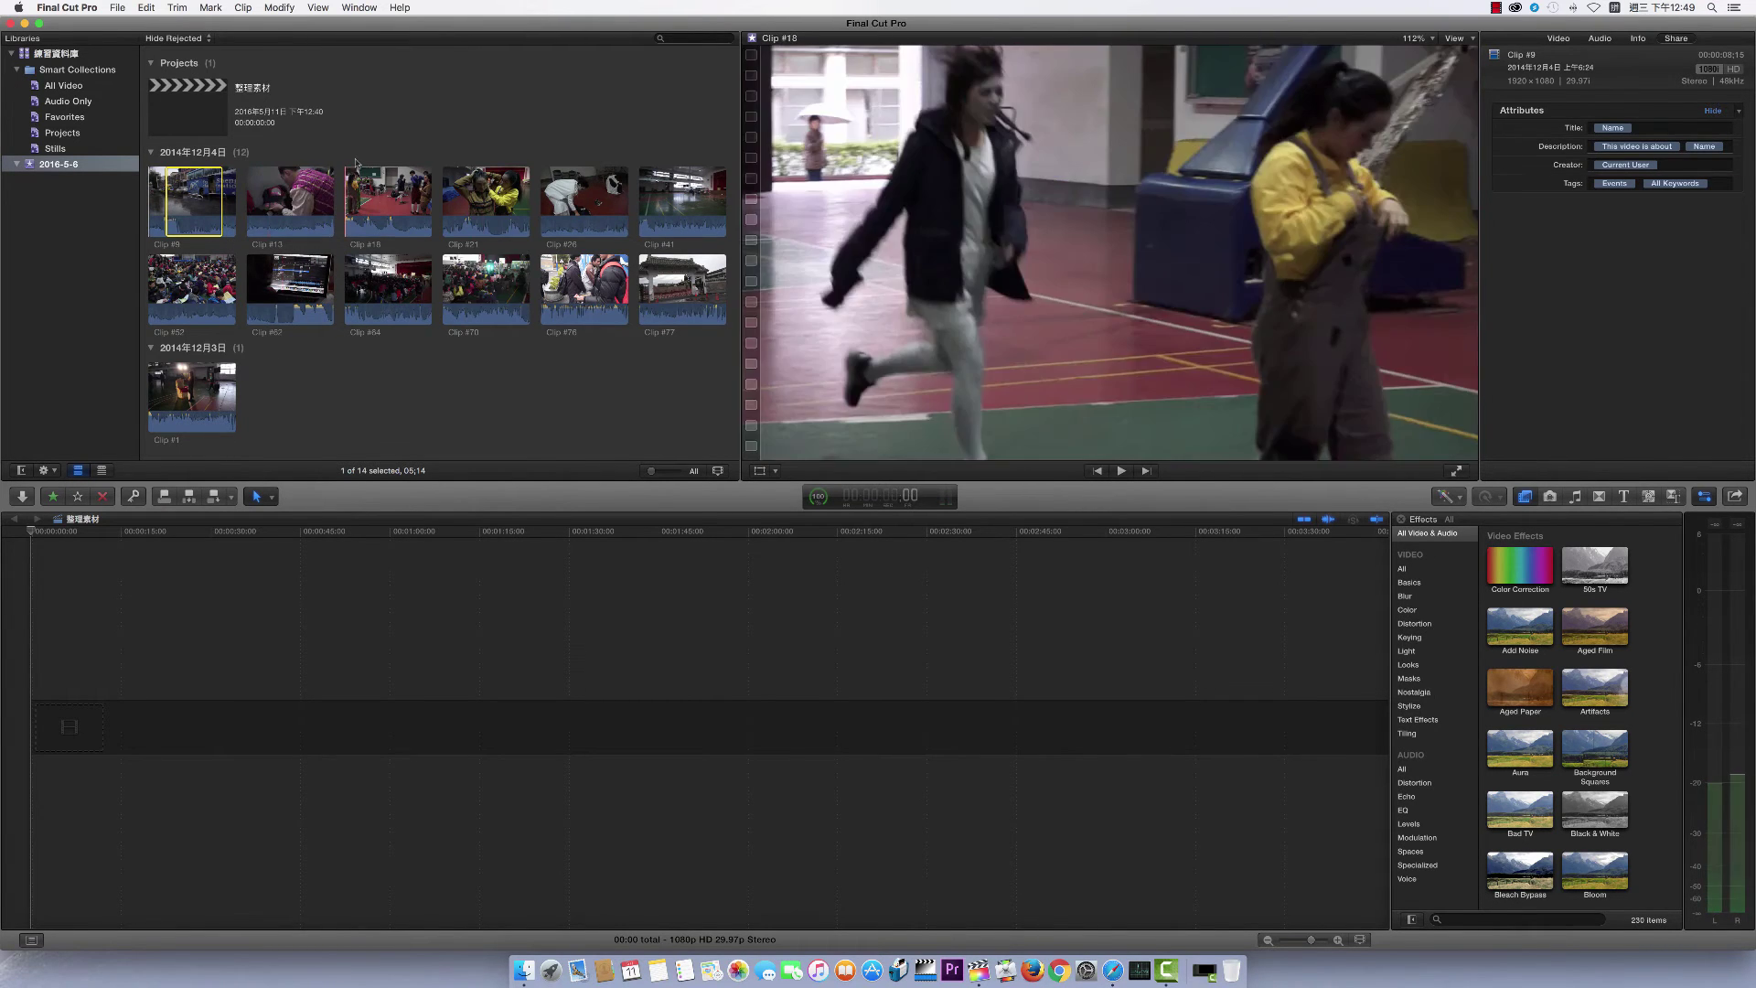
{"action": "left_click", "coordinate": [211, 40]}
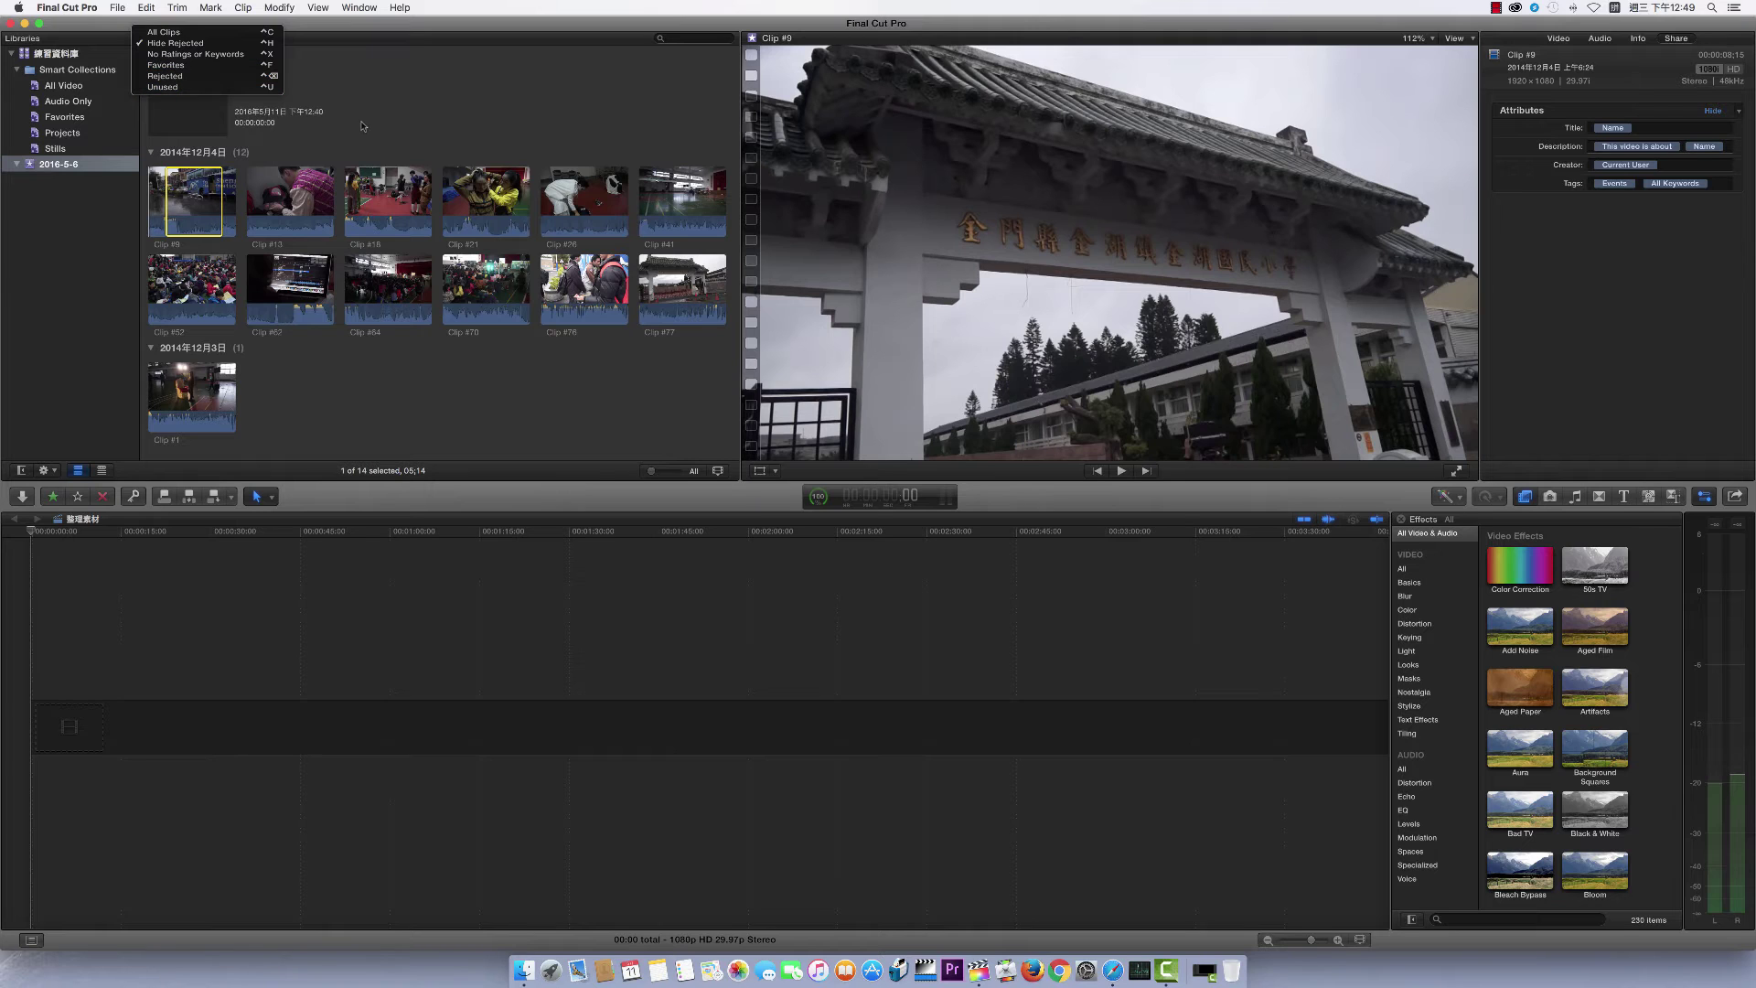
Step: Mark Clip #9's selected range as Favorite and filter the browser to Favorites only
{"action": "left_click", "coordinate": [312, 162]}
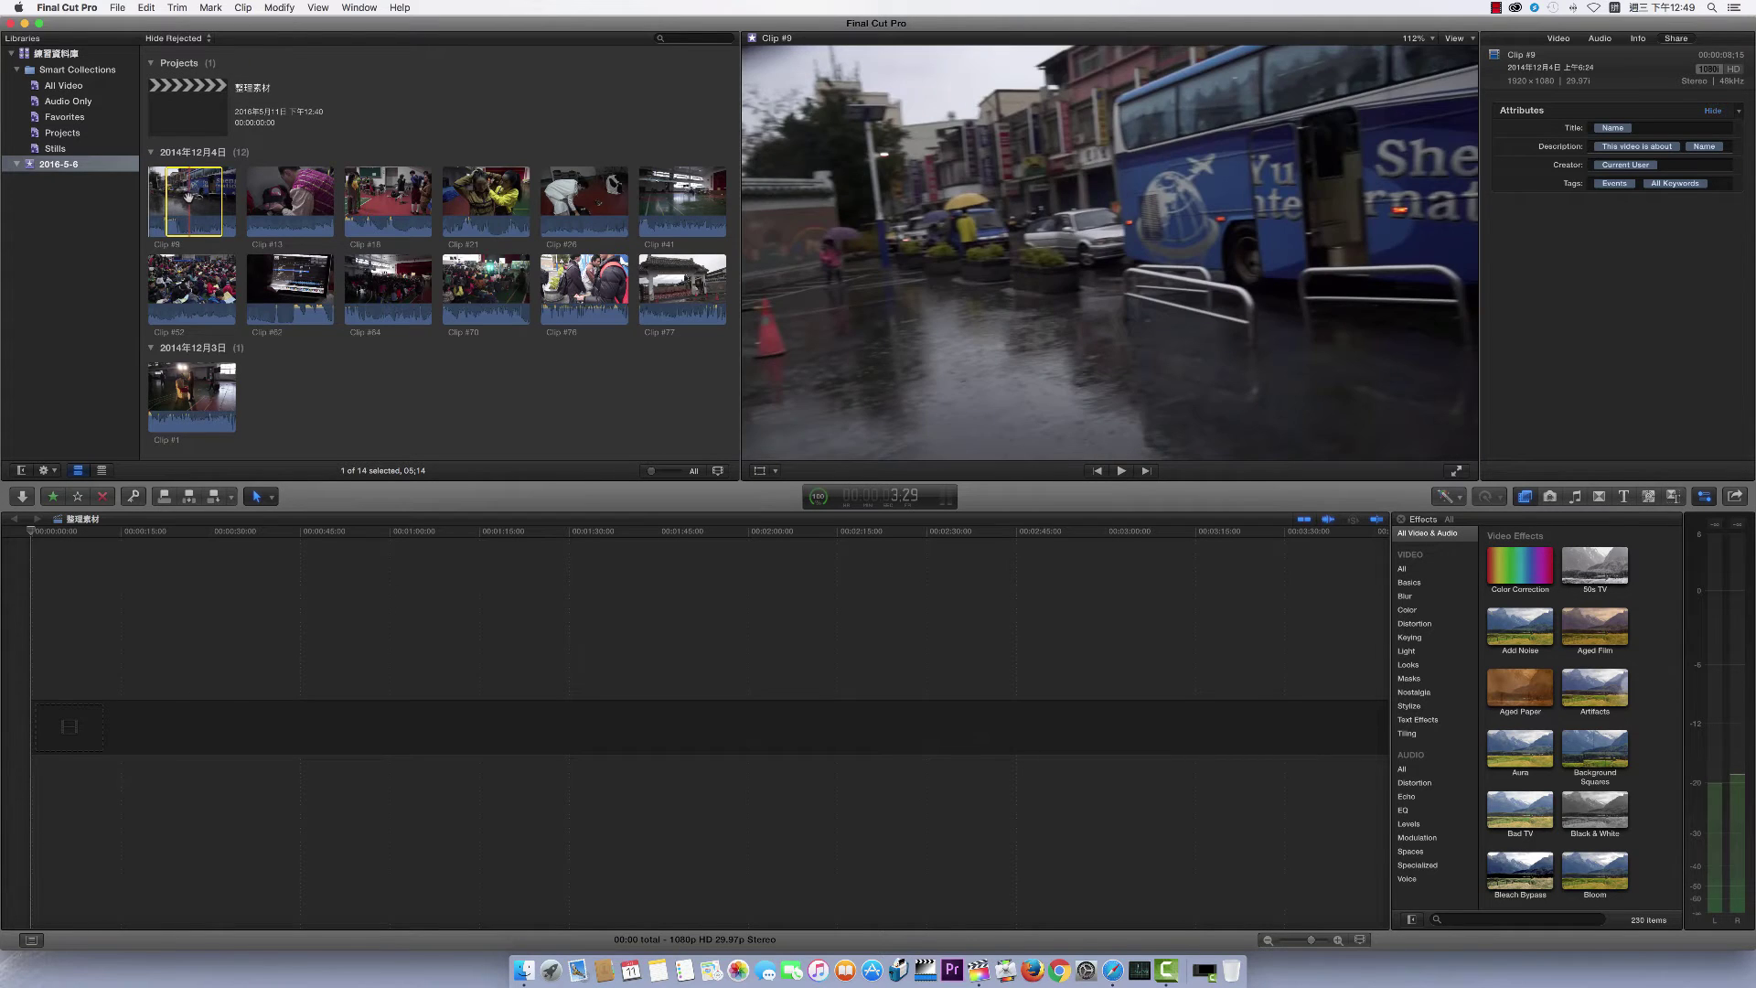
{"action": "left_click", "coordinate": [51, 497]}
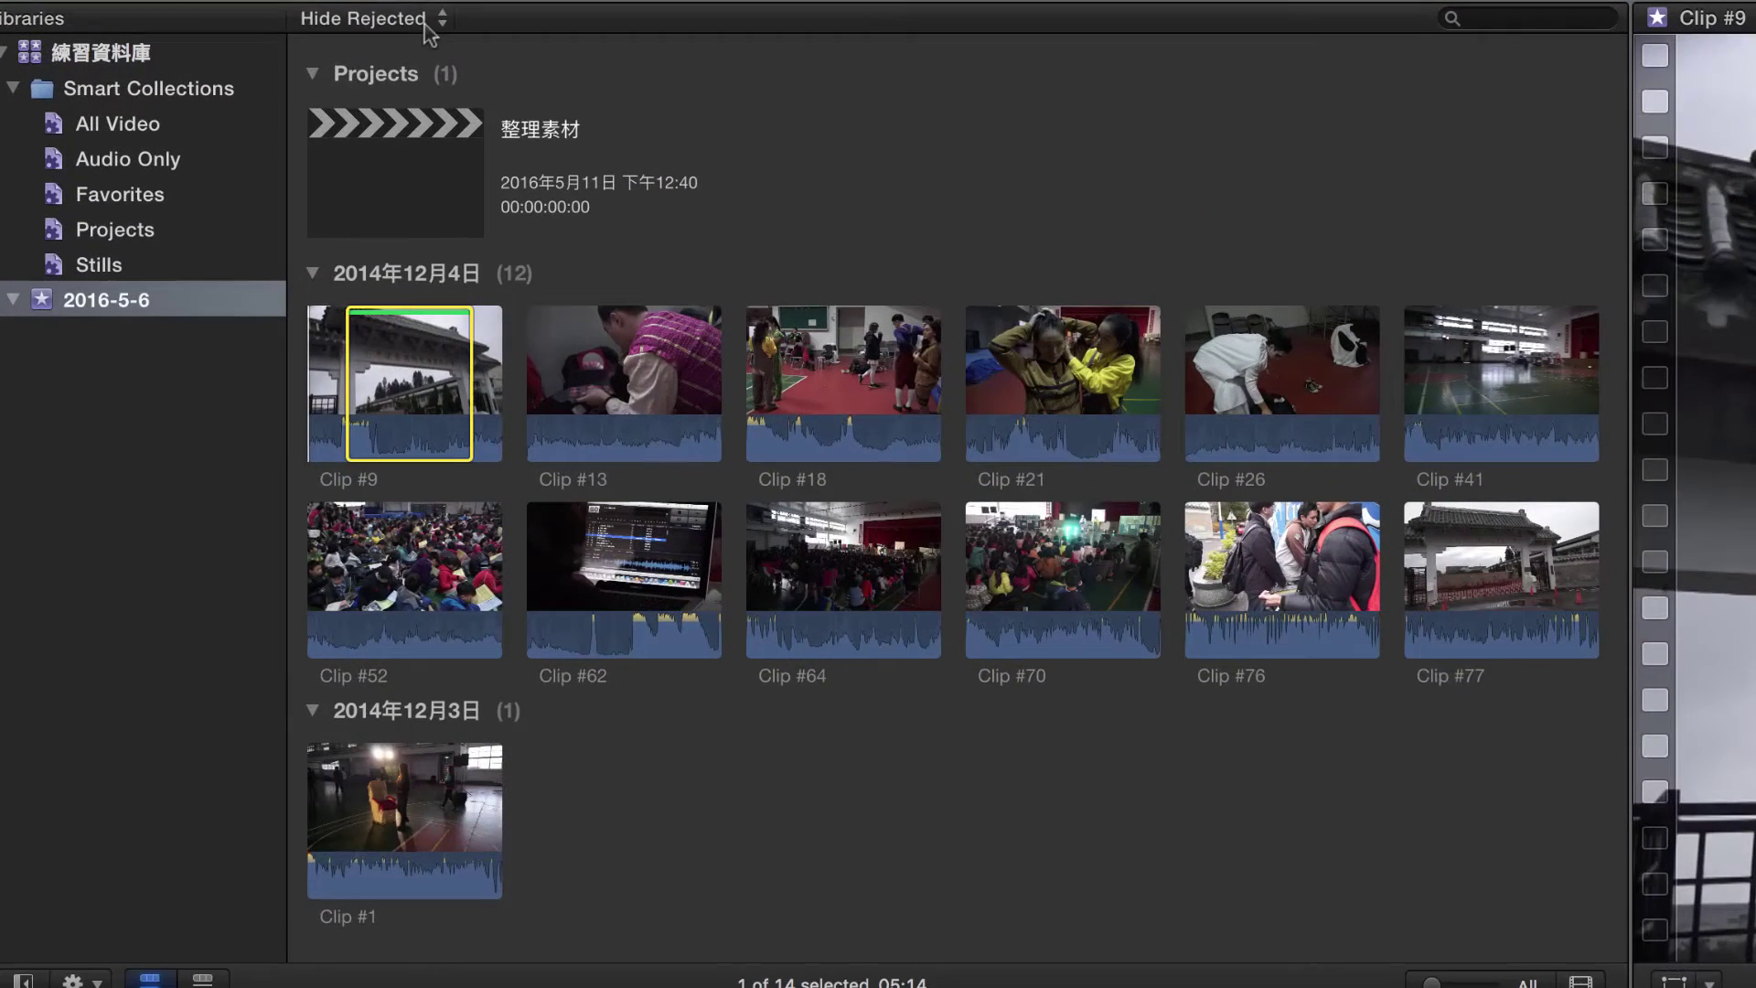
{"action": "left_click", "coordinate": [426, 26]}
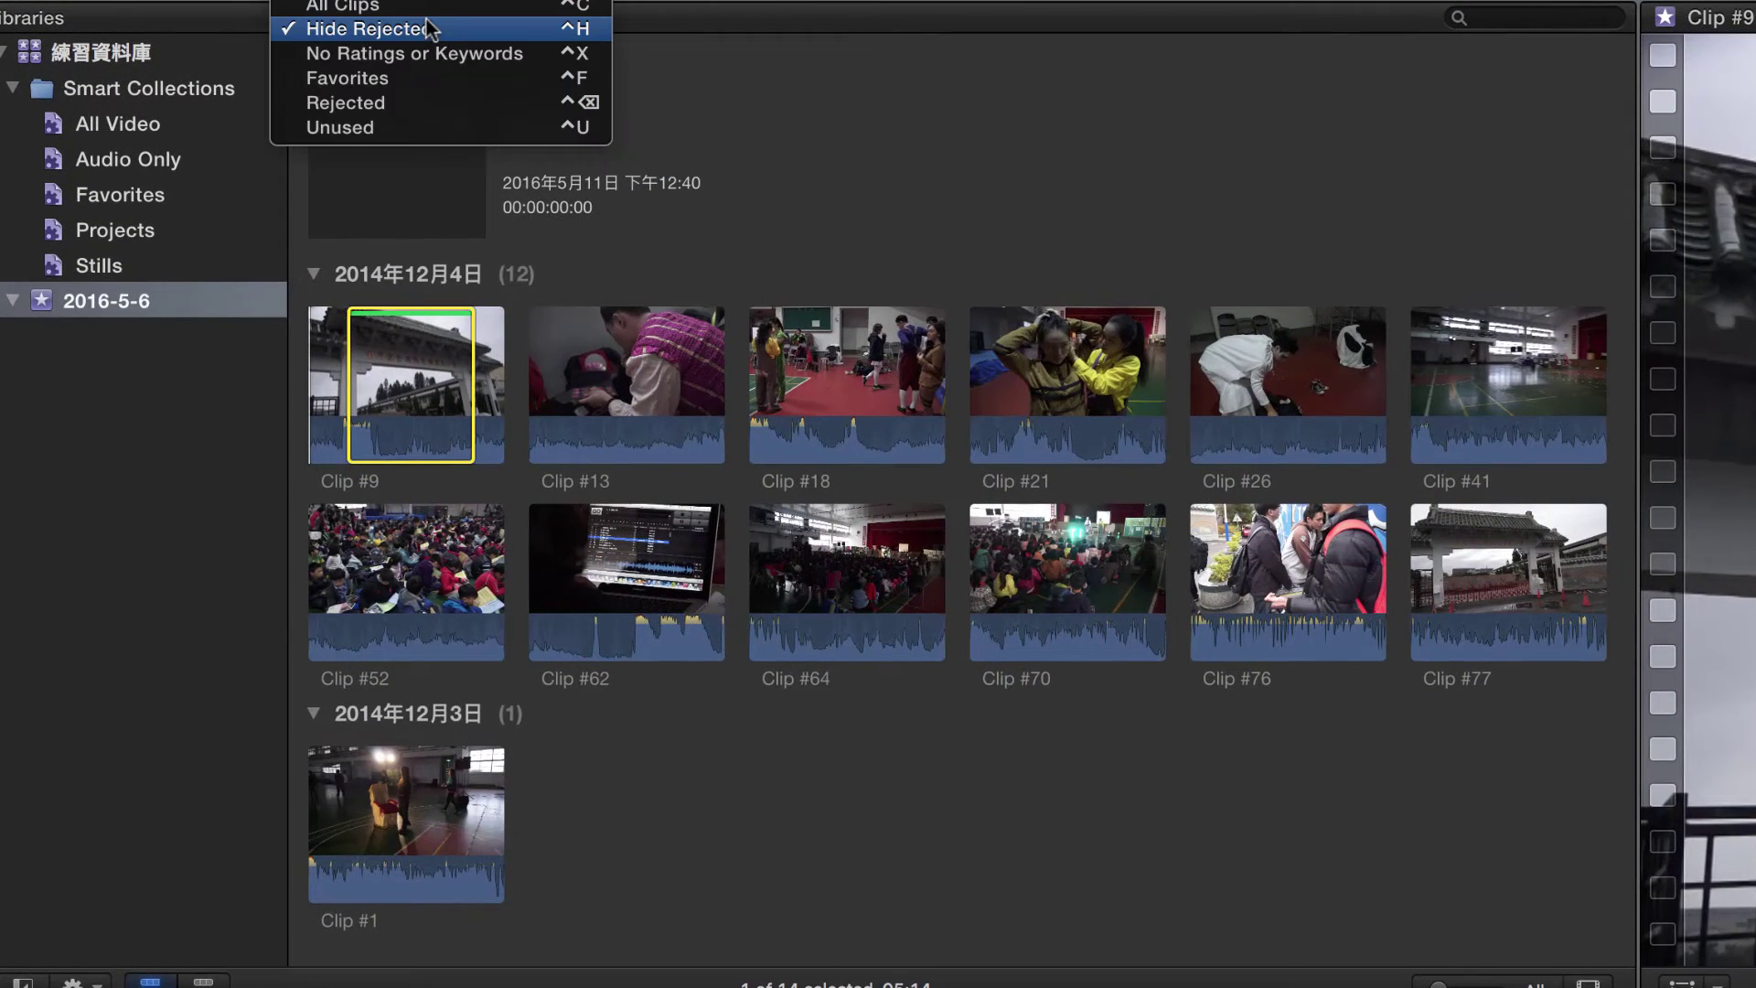
{"action": "left_click", "coordinate": [387, 81]}
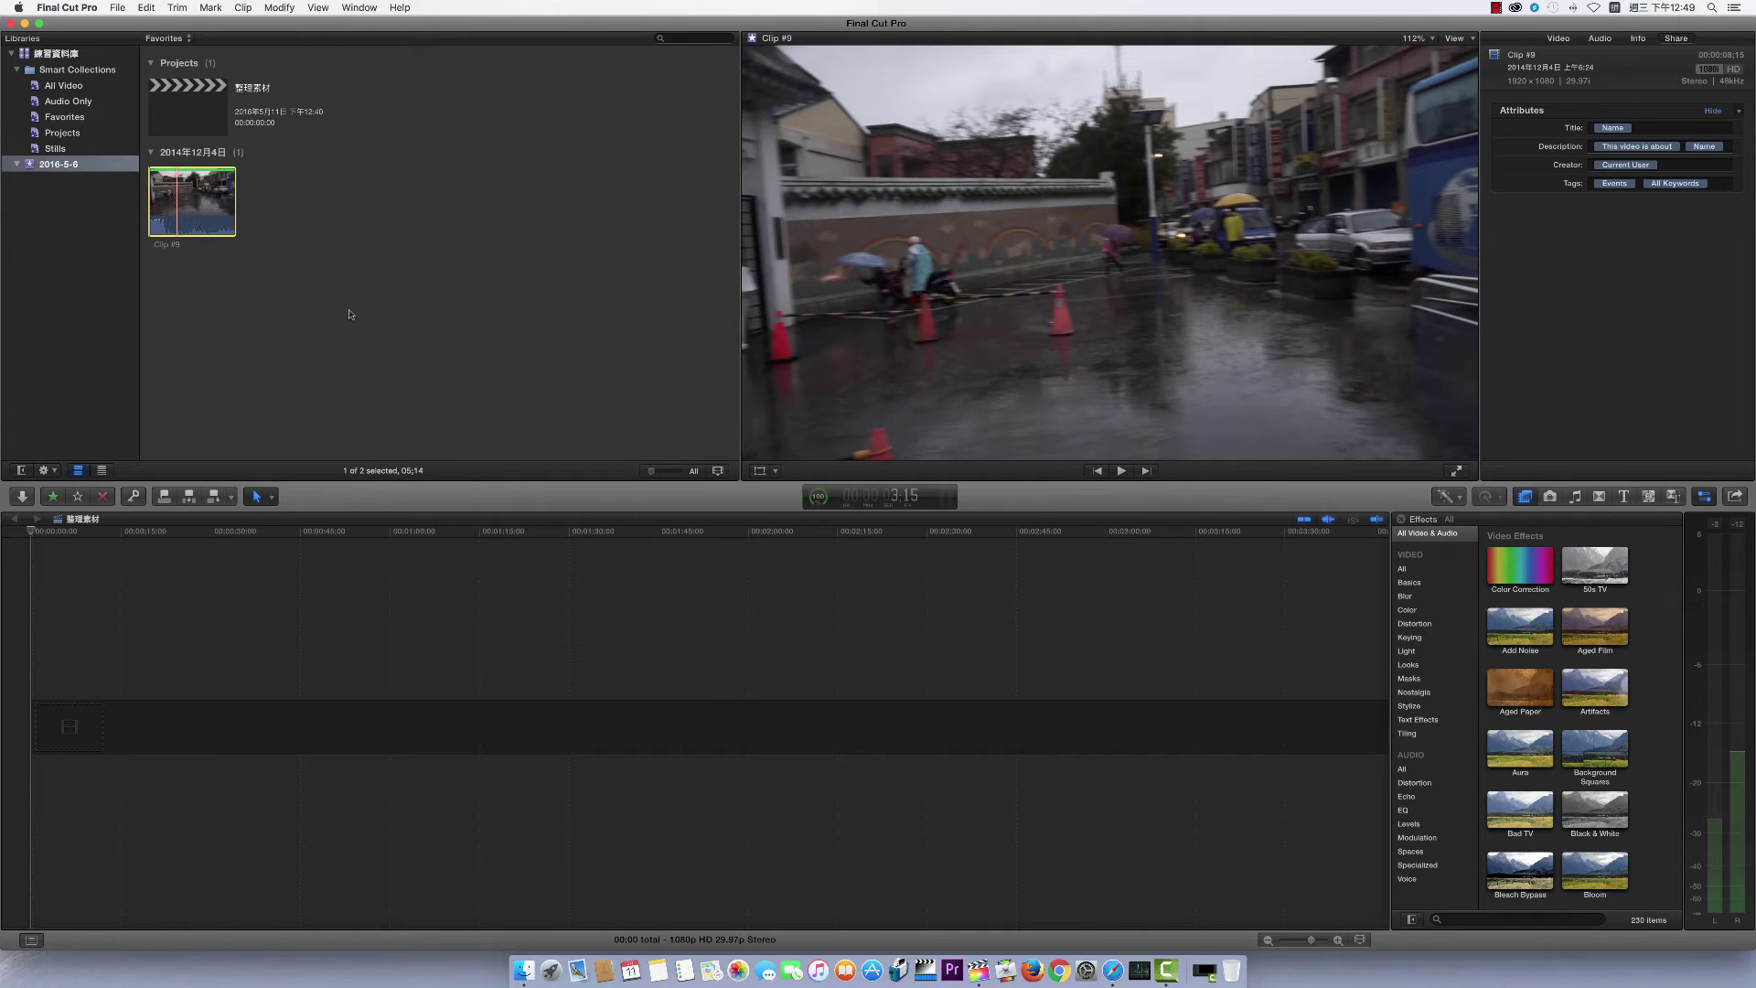
{"action": "key", "text": "Down"}
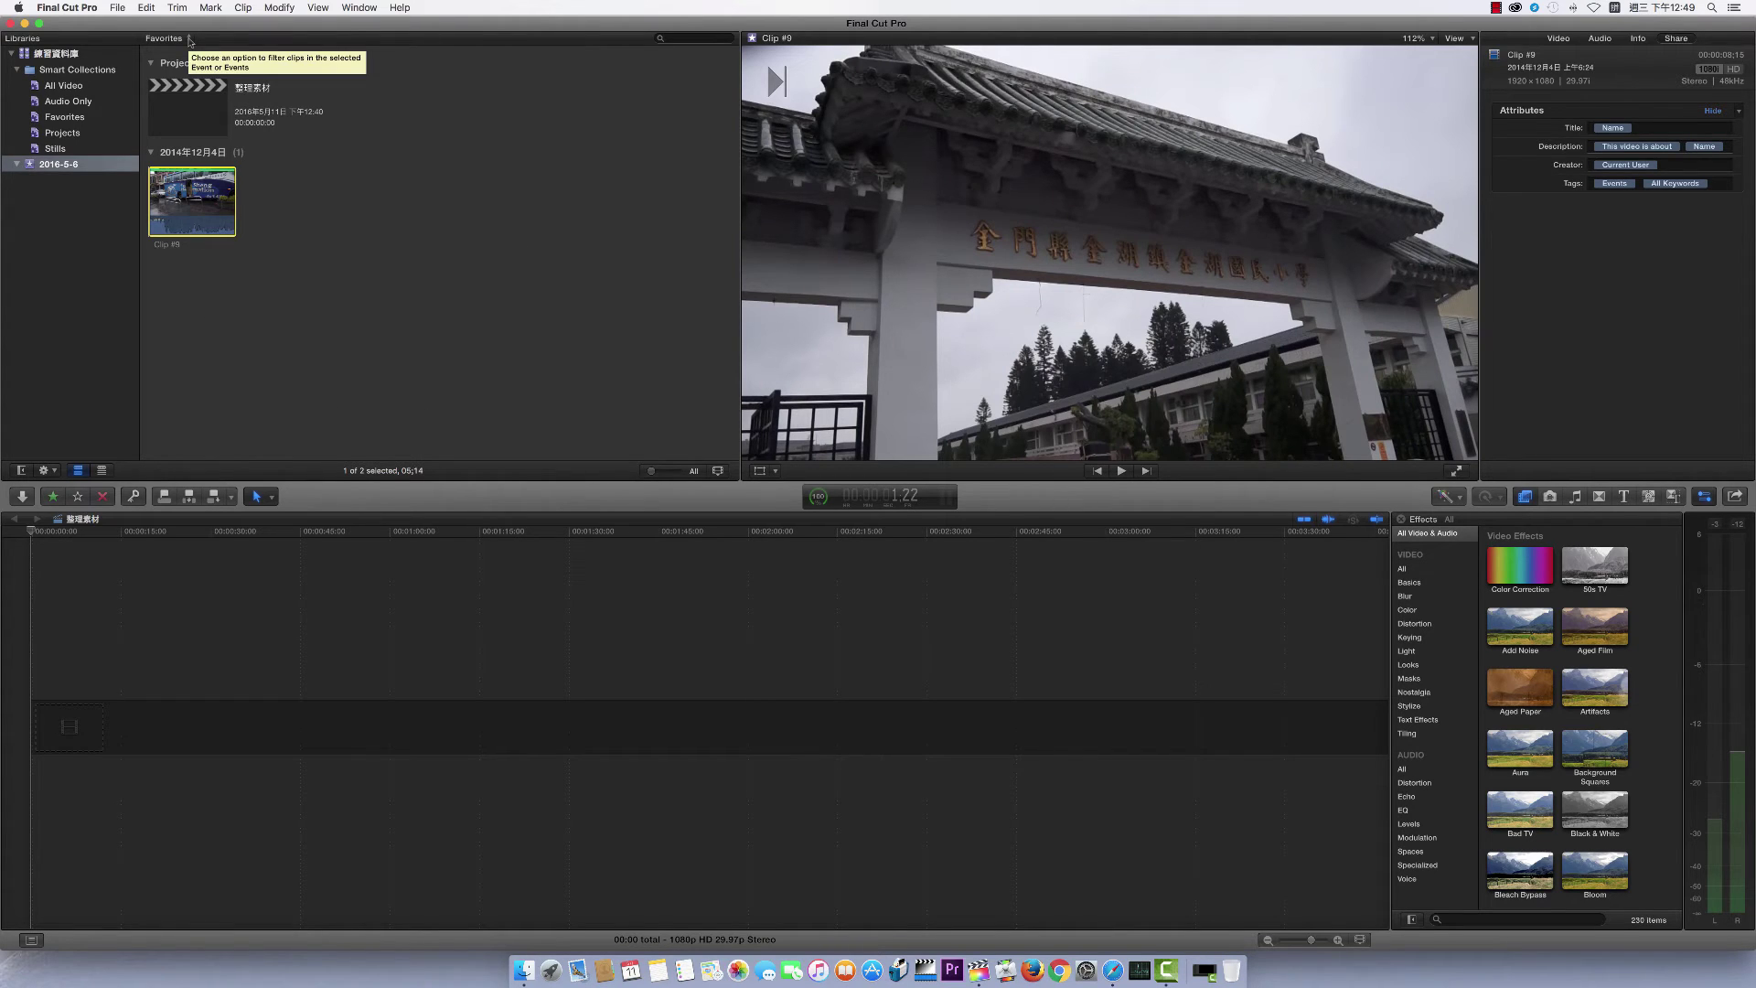
Step: Return the clip filter to Hide Rejected and Option-click to deselect Clip #9
{"action": "left_click", "coordinate": [189, 41]}
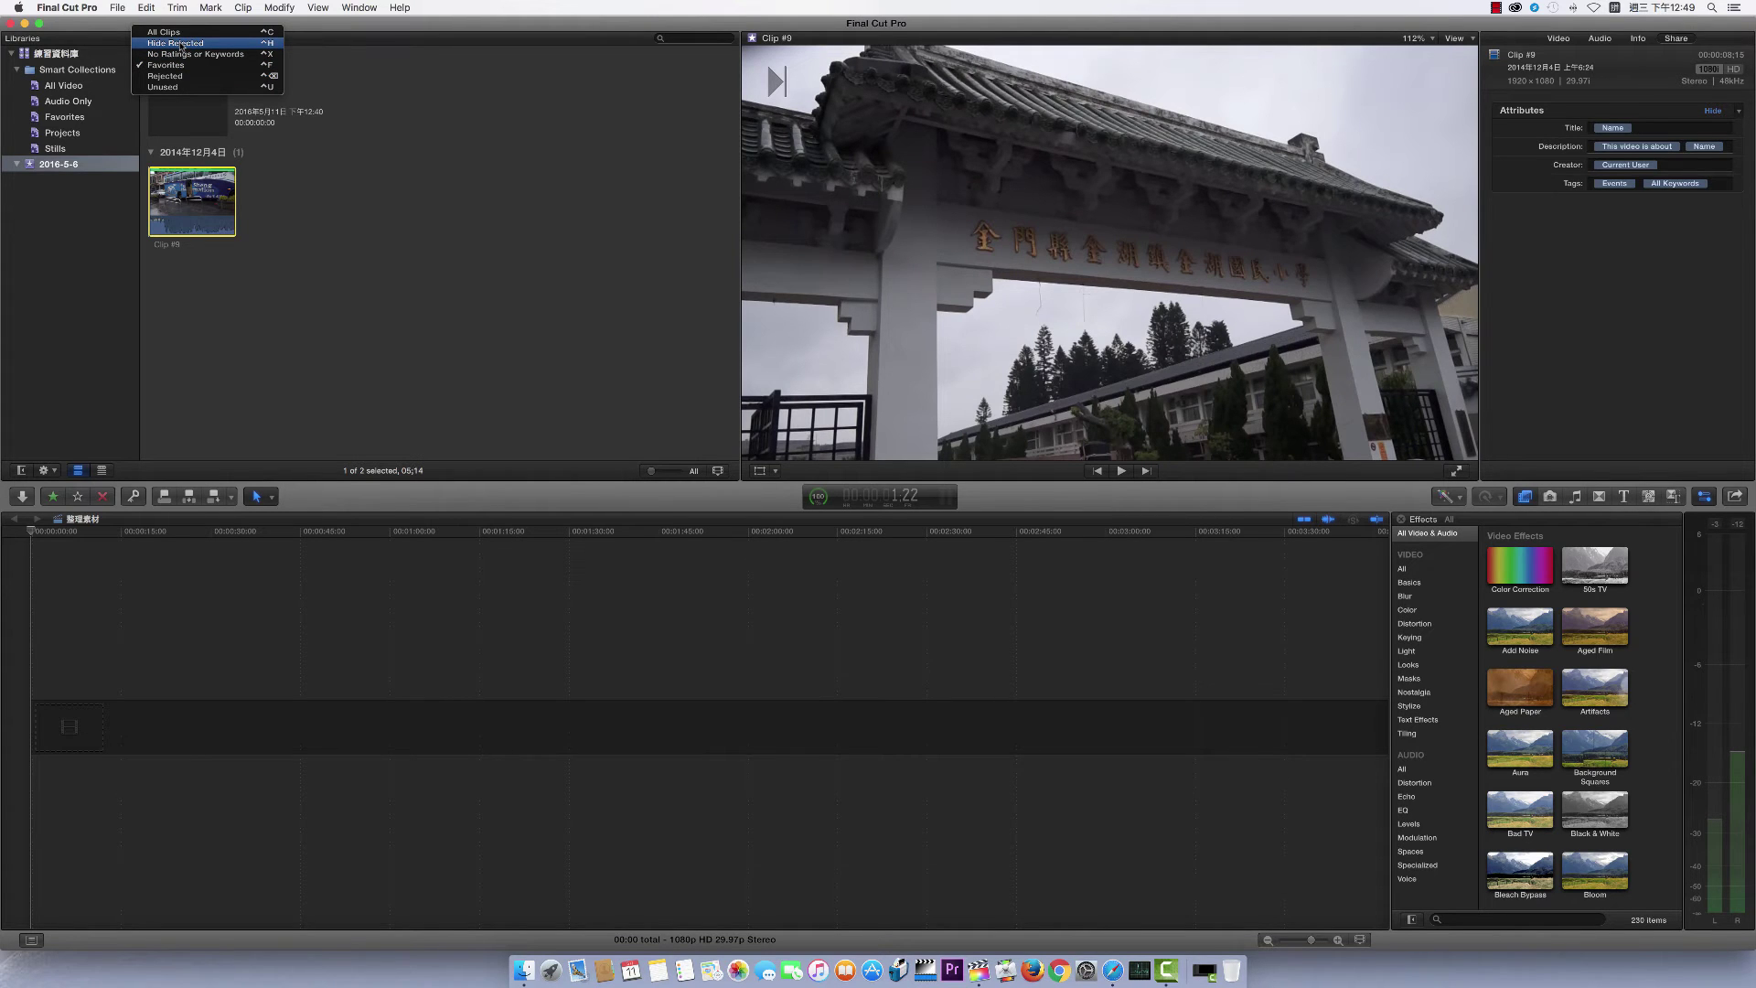
{"action": "left_click", "coordinate": [181, 43]}
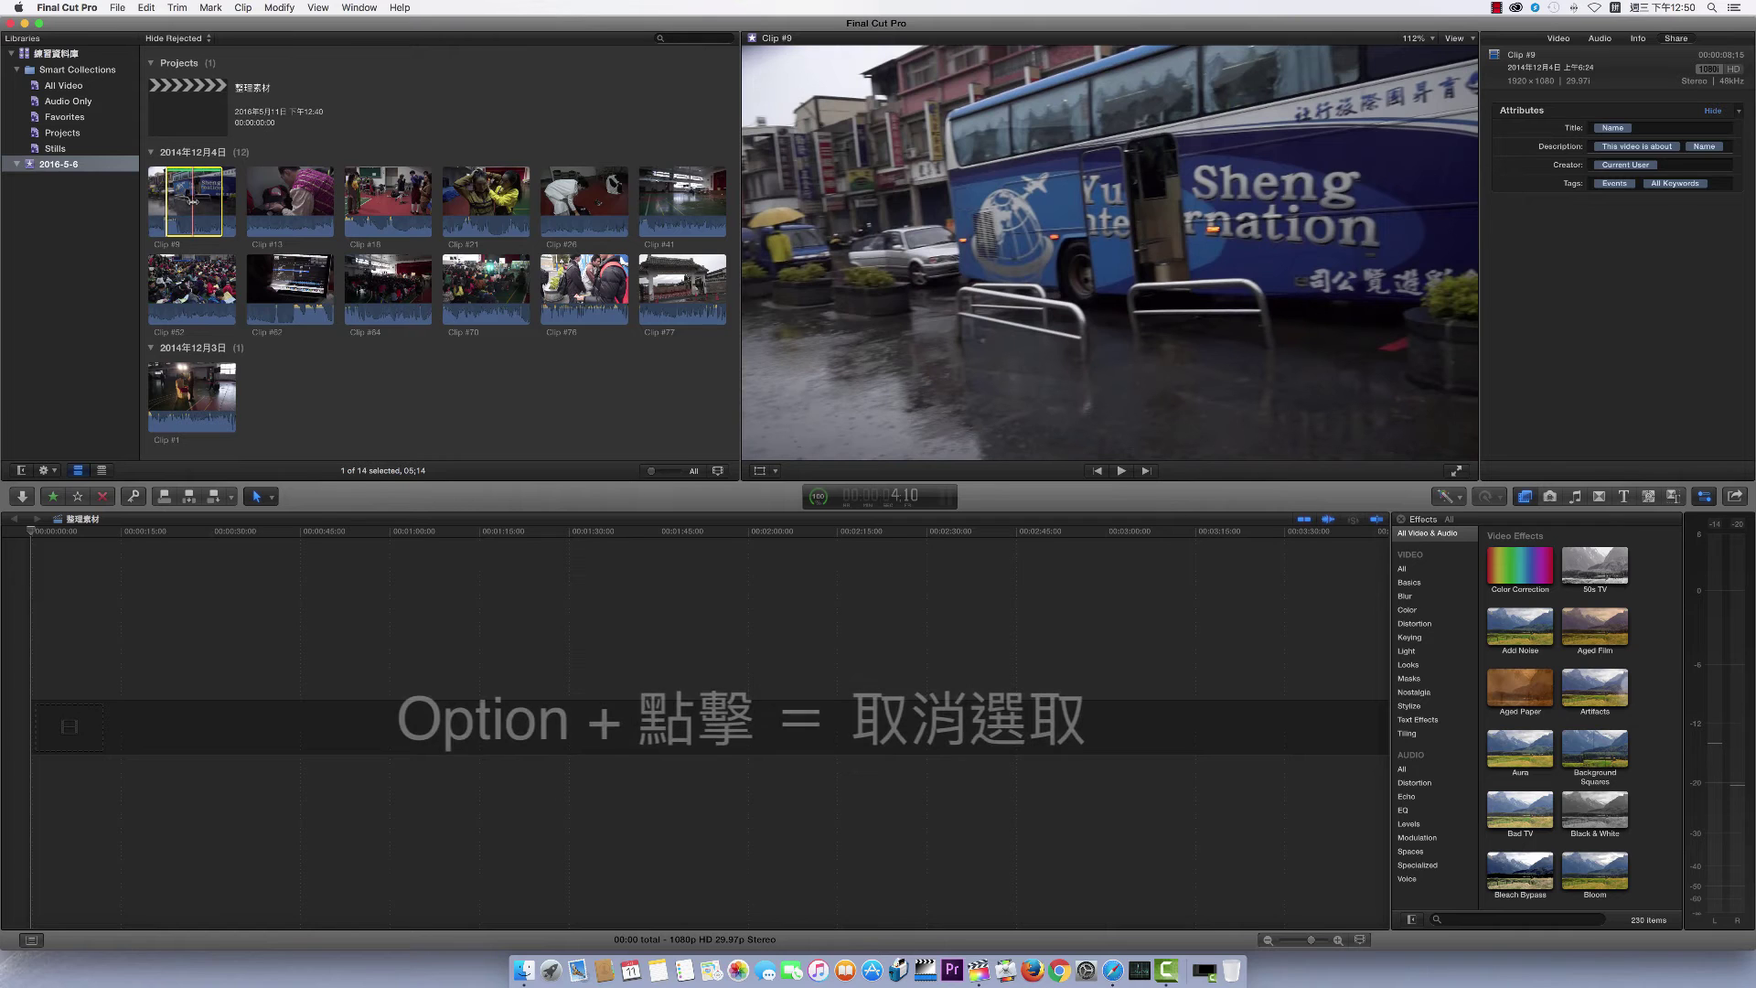
{"action": "left_click", "coordinate": [193, 202], "text": "alt"}
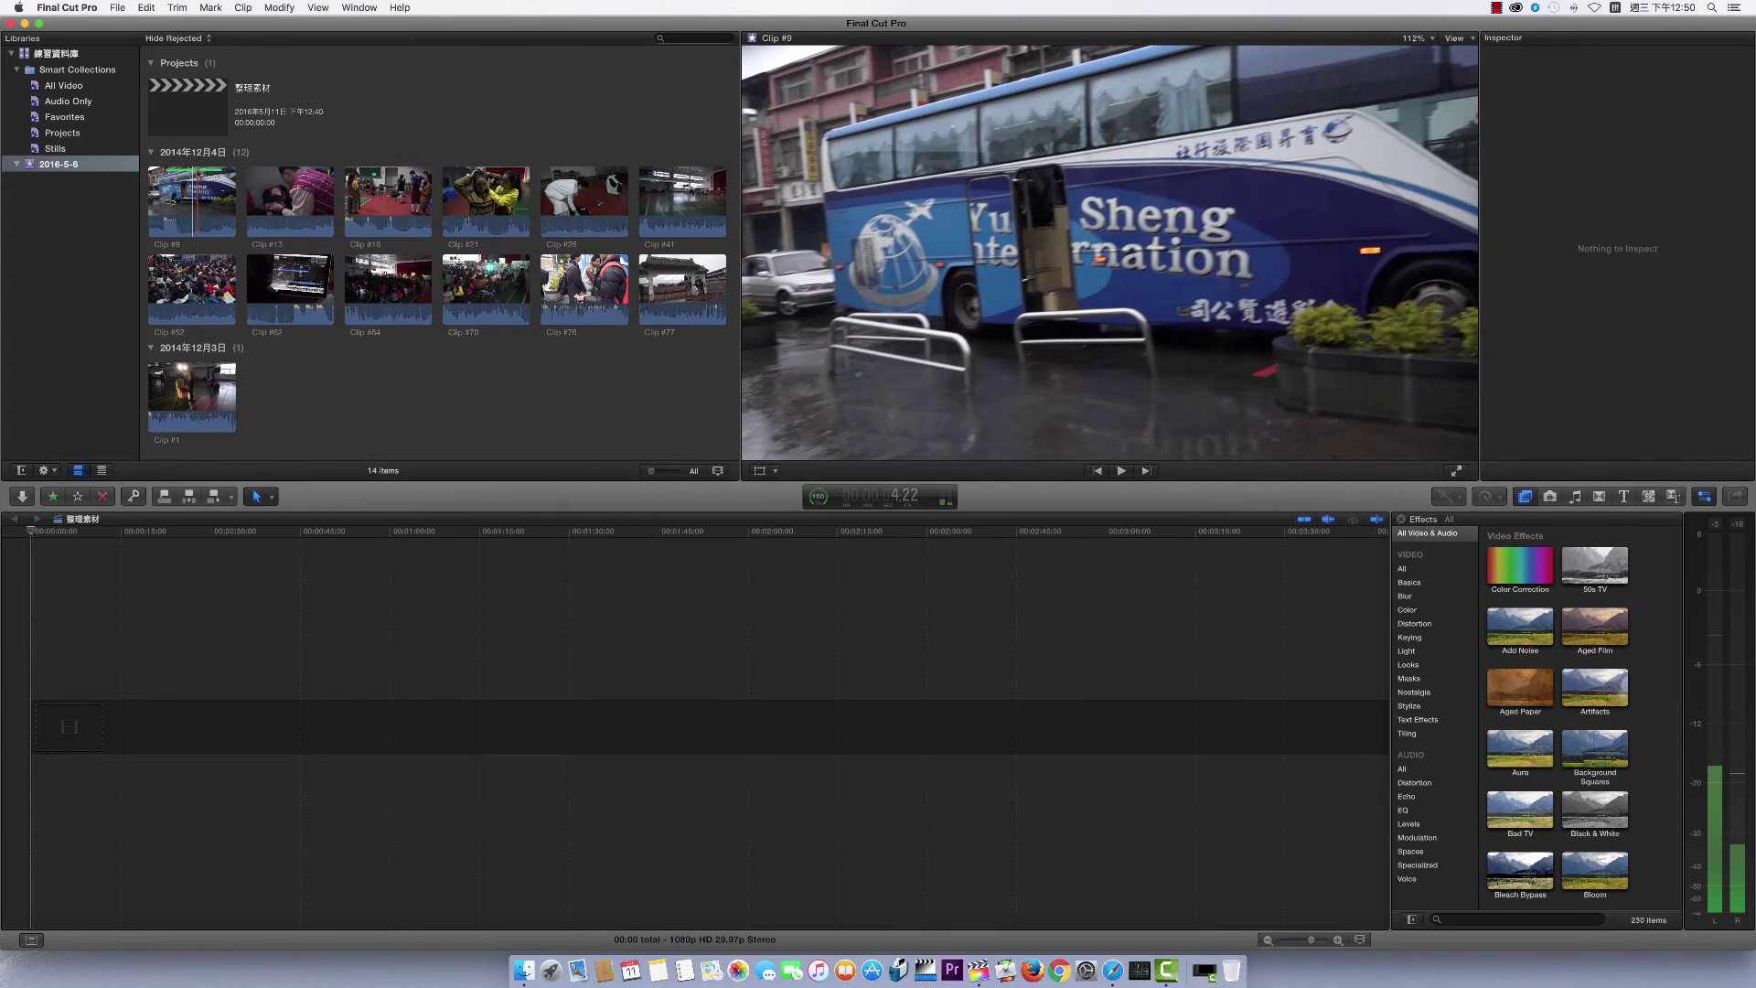
Step: Select and clear a range in Clip #9, then select Clips #13, #18, #21 and #26 in turn
{"action": "left_click", "coordinate": [195, 197]}
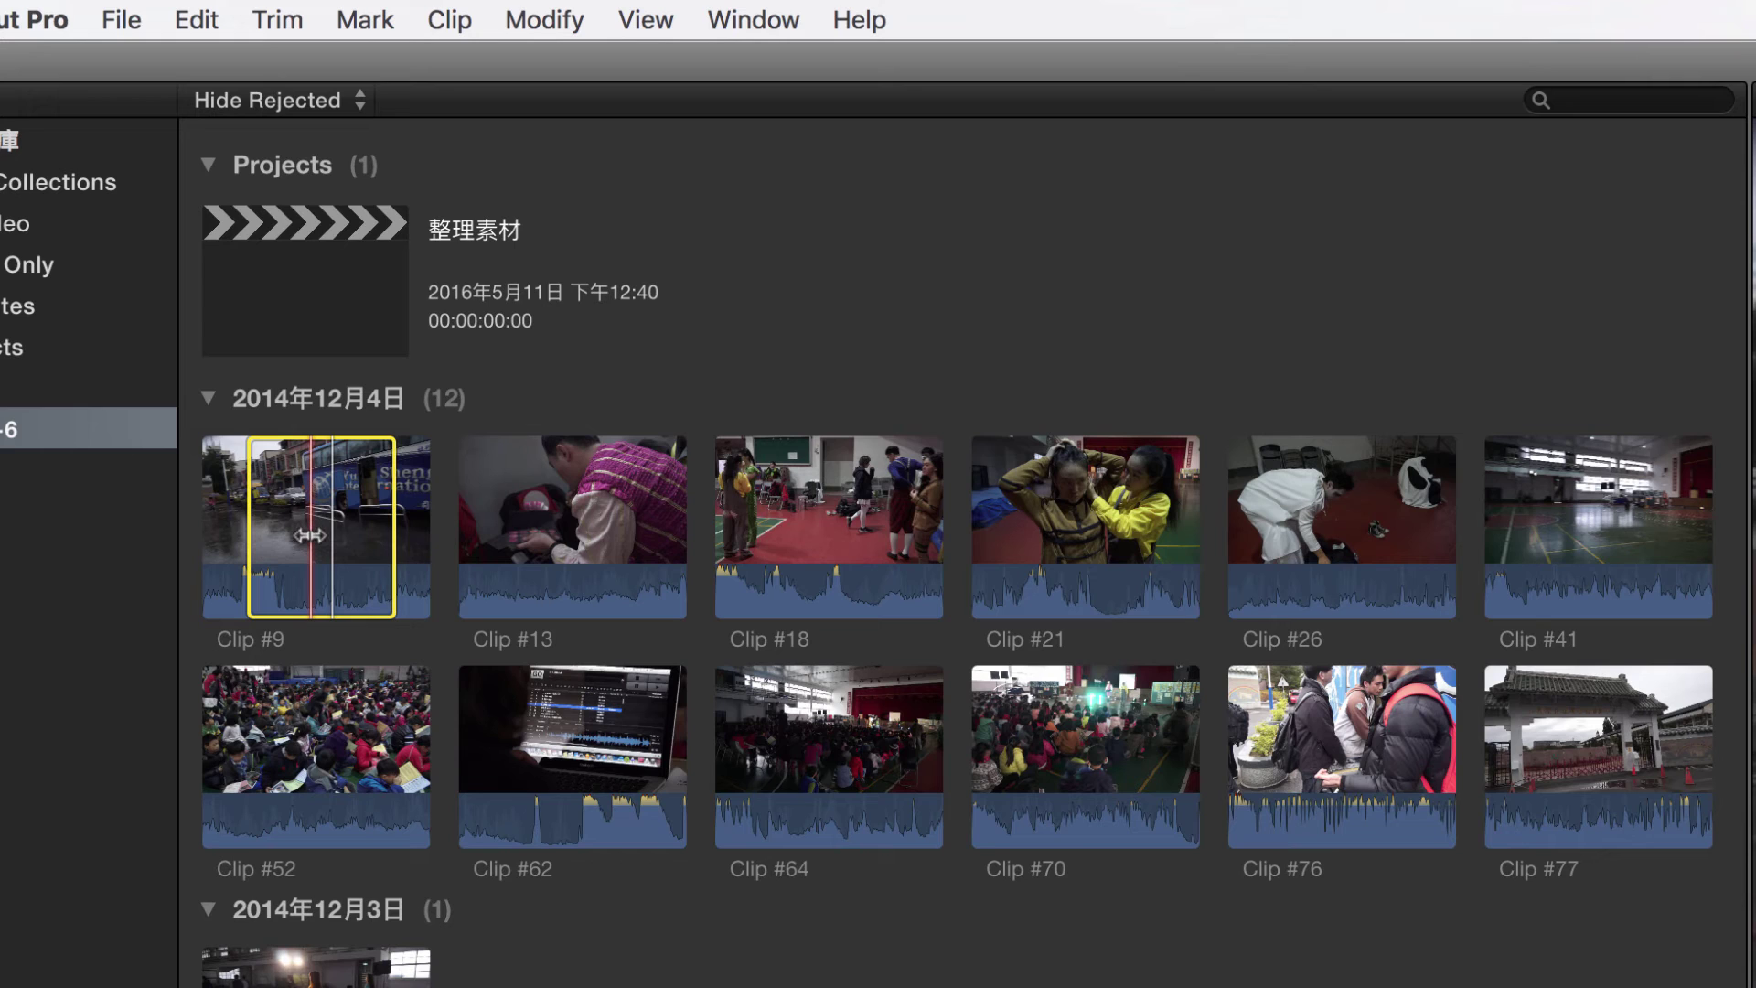
{"action": "key", "text": "alt+x"}
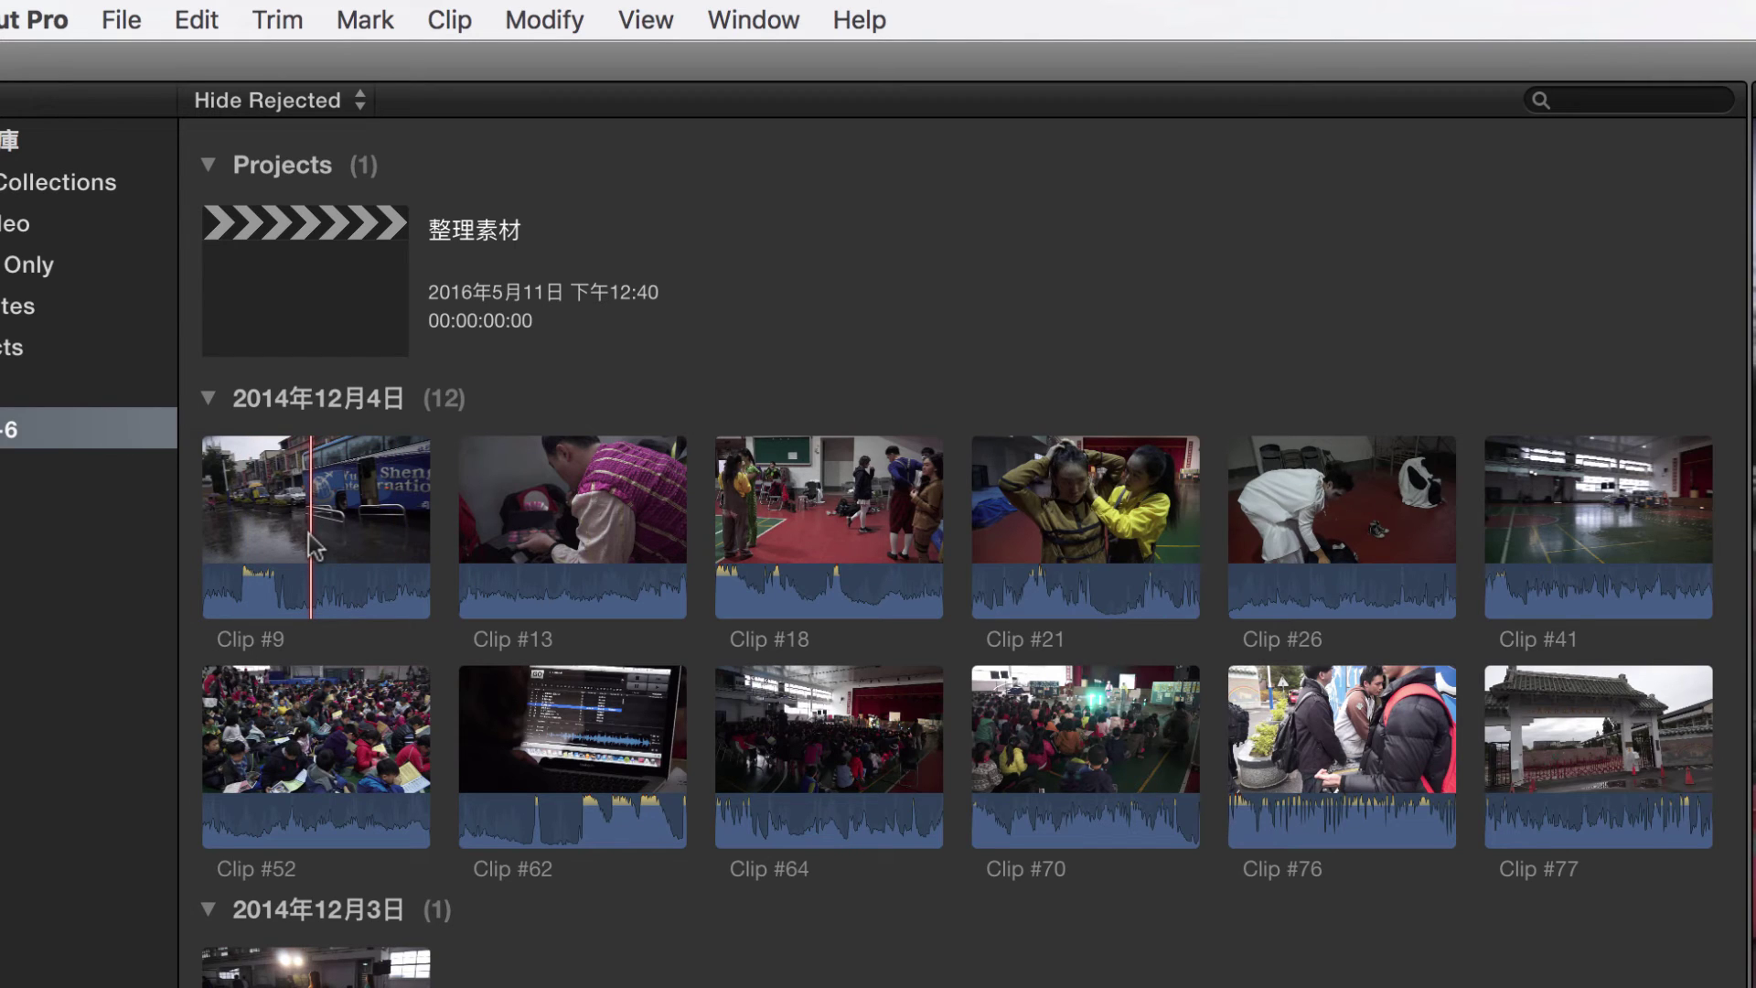
{"action": "left_click", "coordinate": [581, 495]}
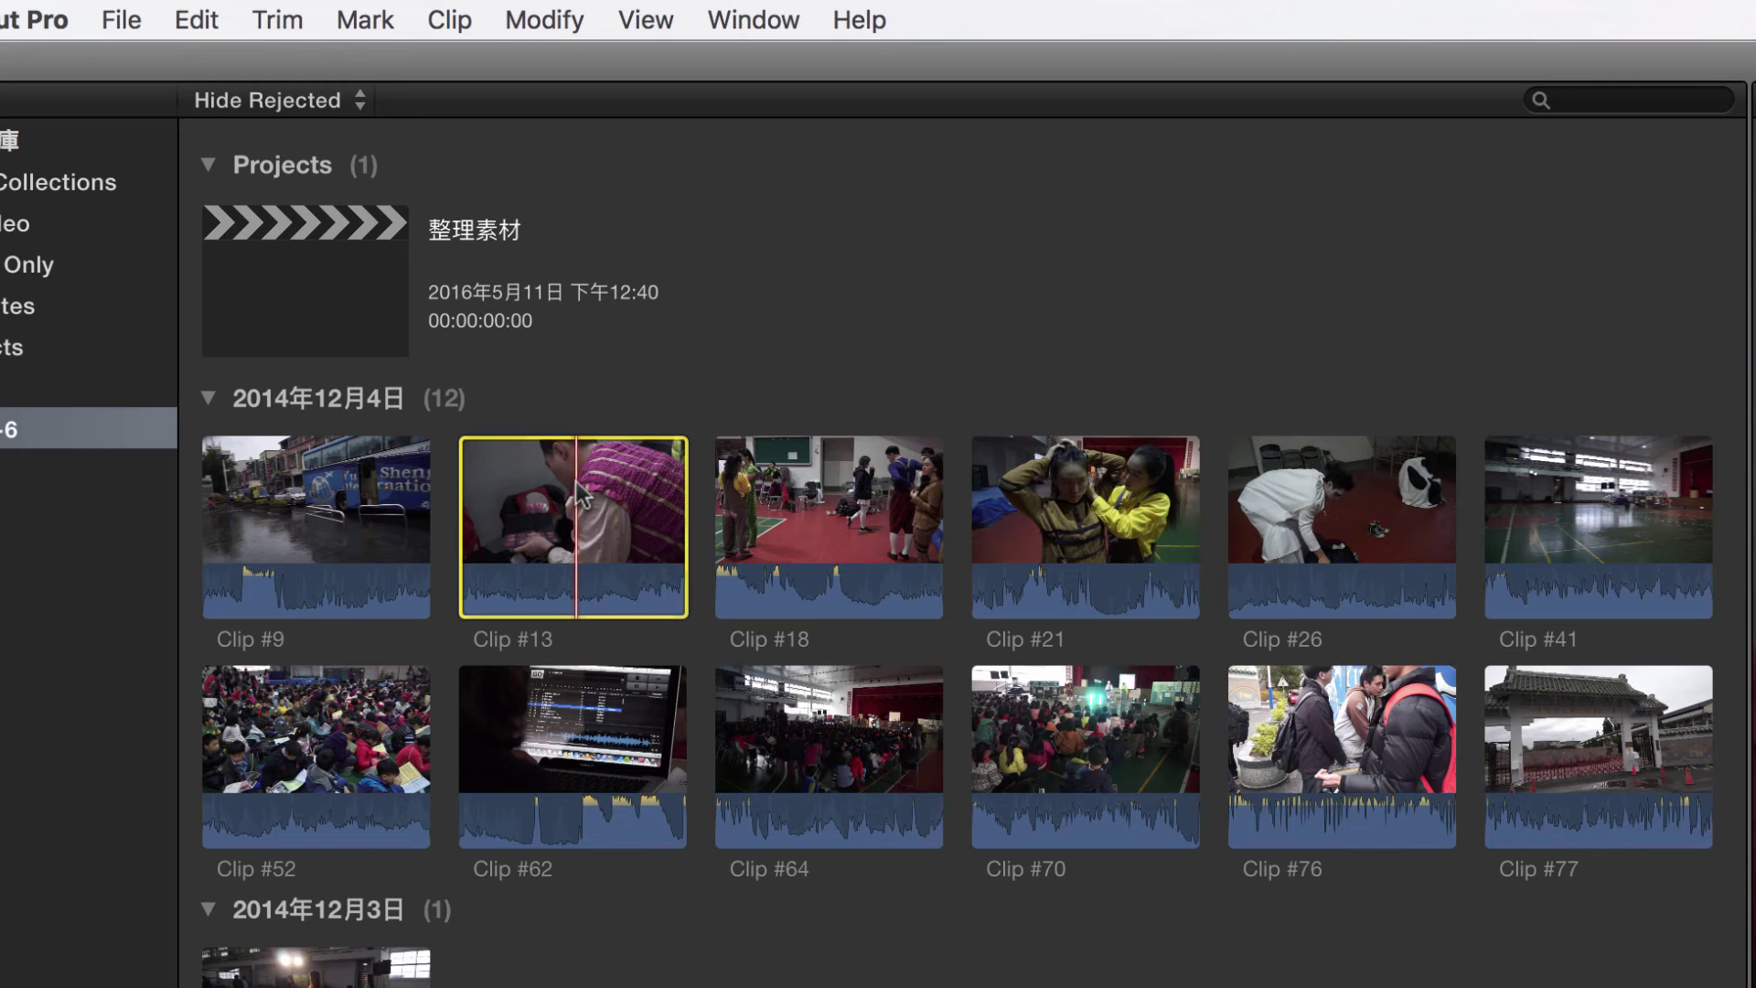
{"action": "left_click", "coordinate": [791, 514]}
{"action": "left_click", "coordinate": [1093, 512]}
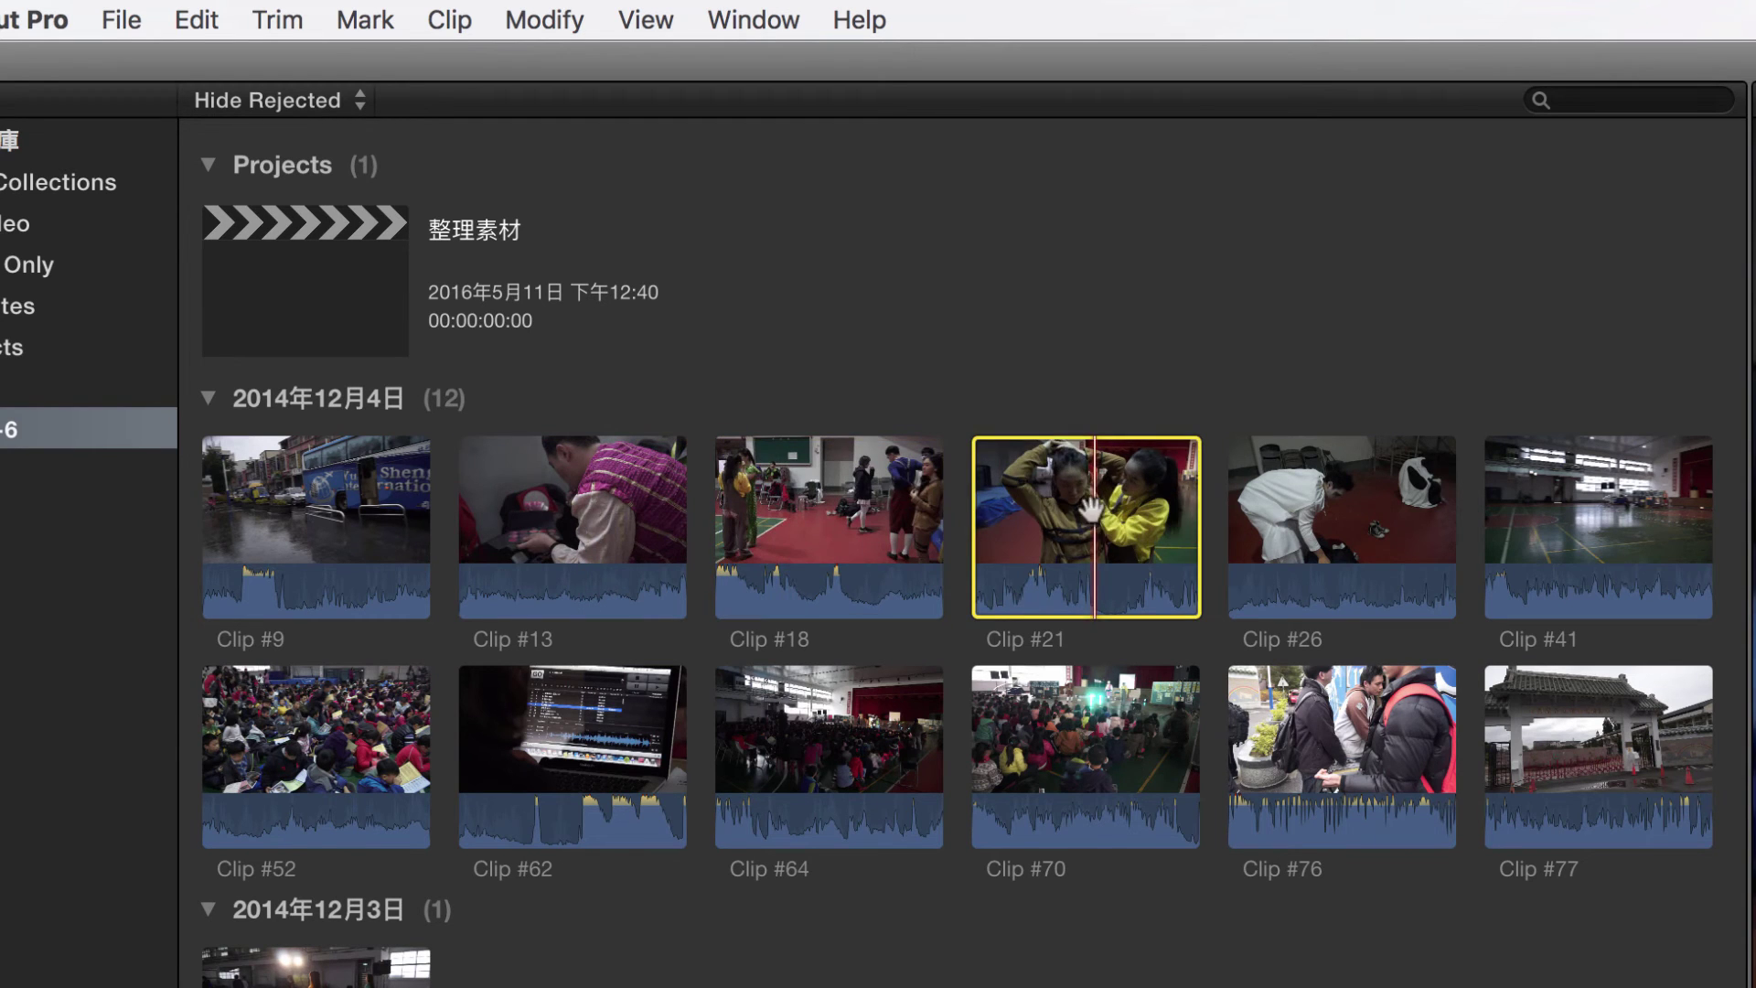
{"action": "left_click", "coordinate": [1359, 498]}
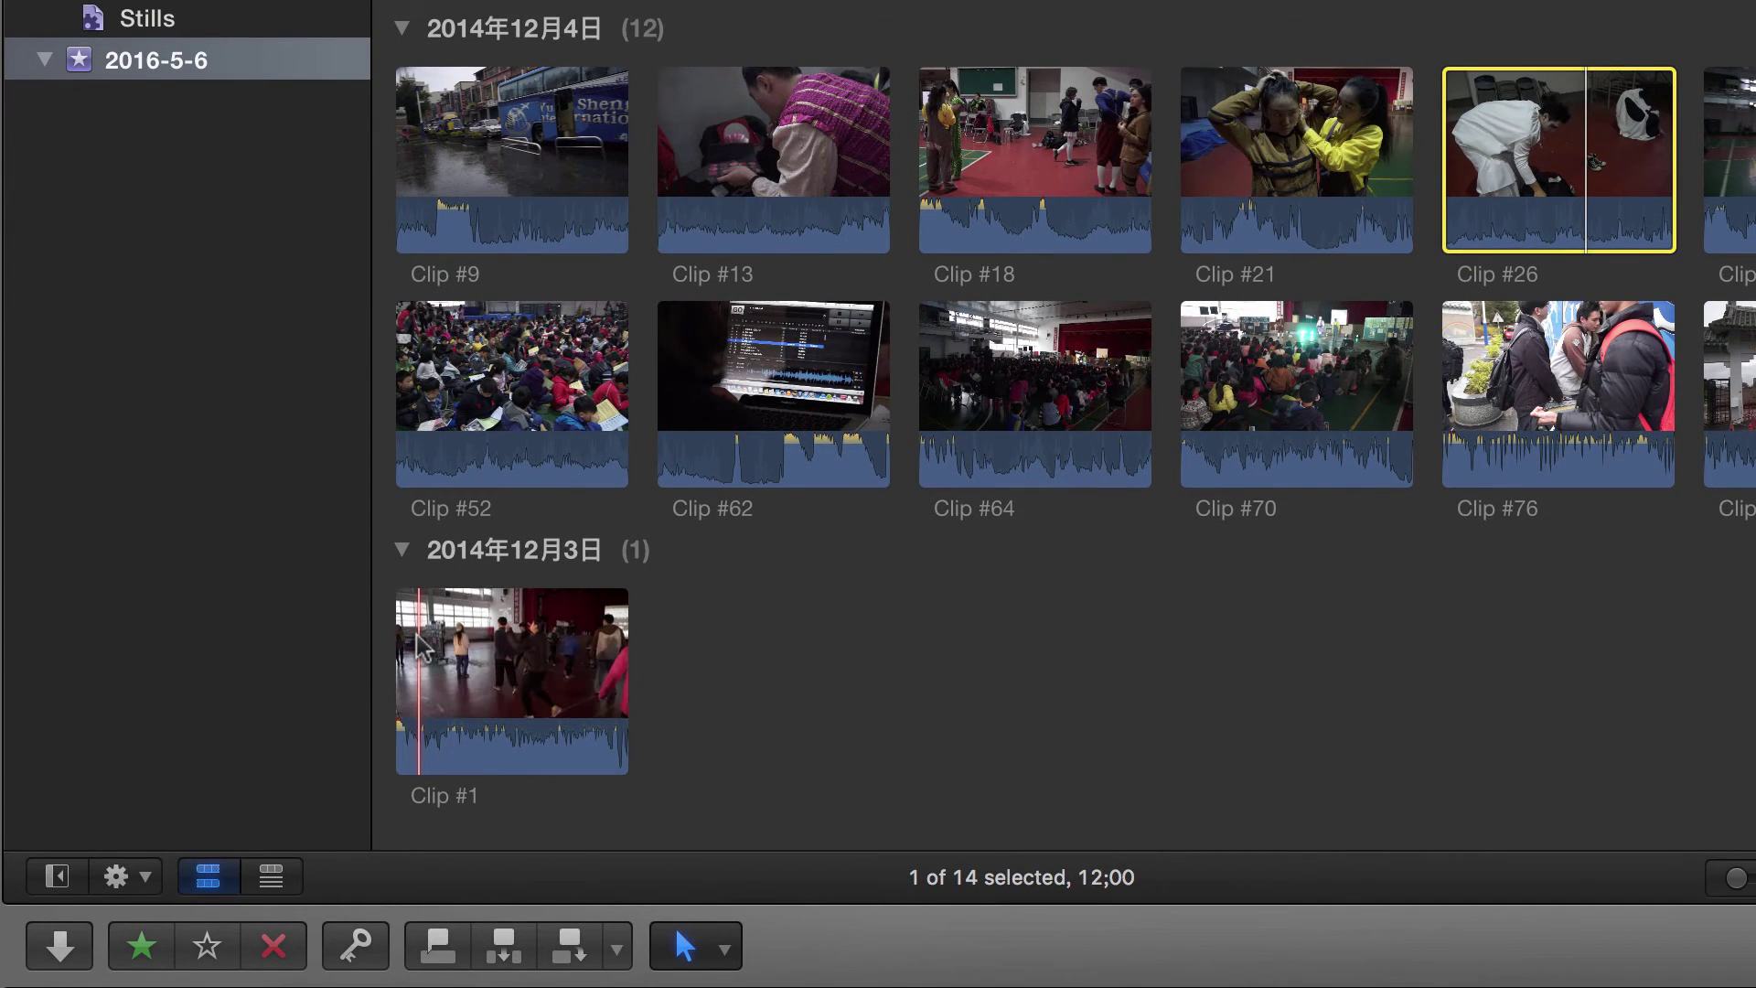
Step: Select three ranges in Clip #1, adding the second and third with Cmd-drag
{"action": "left_click_drag", "start_coordinate": [419, 640], "coordinate": [446, 640]}
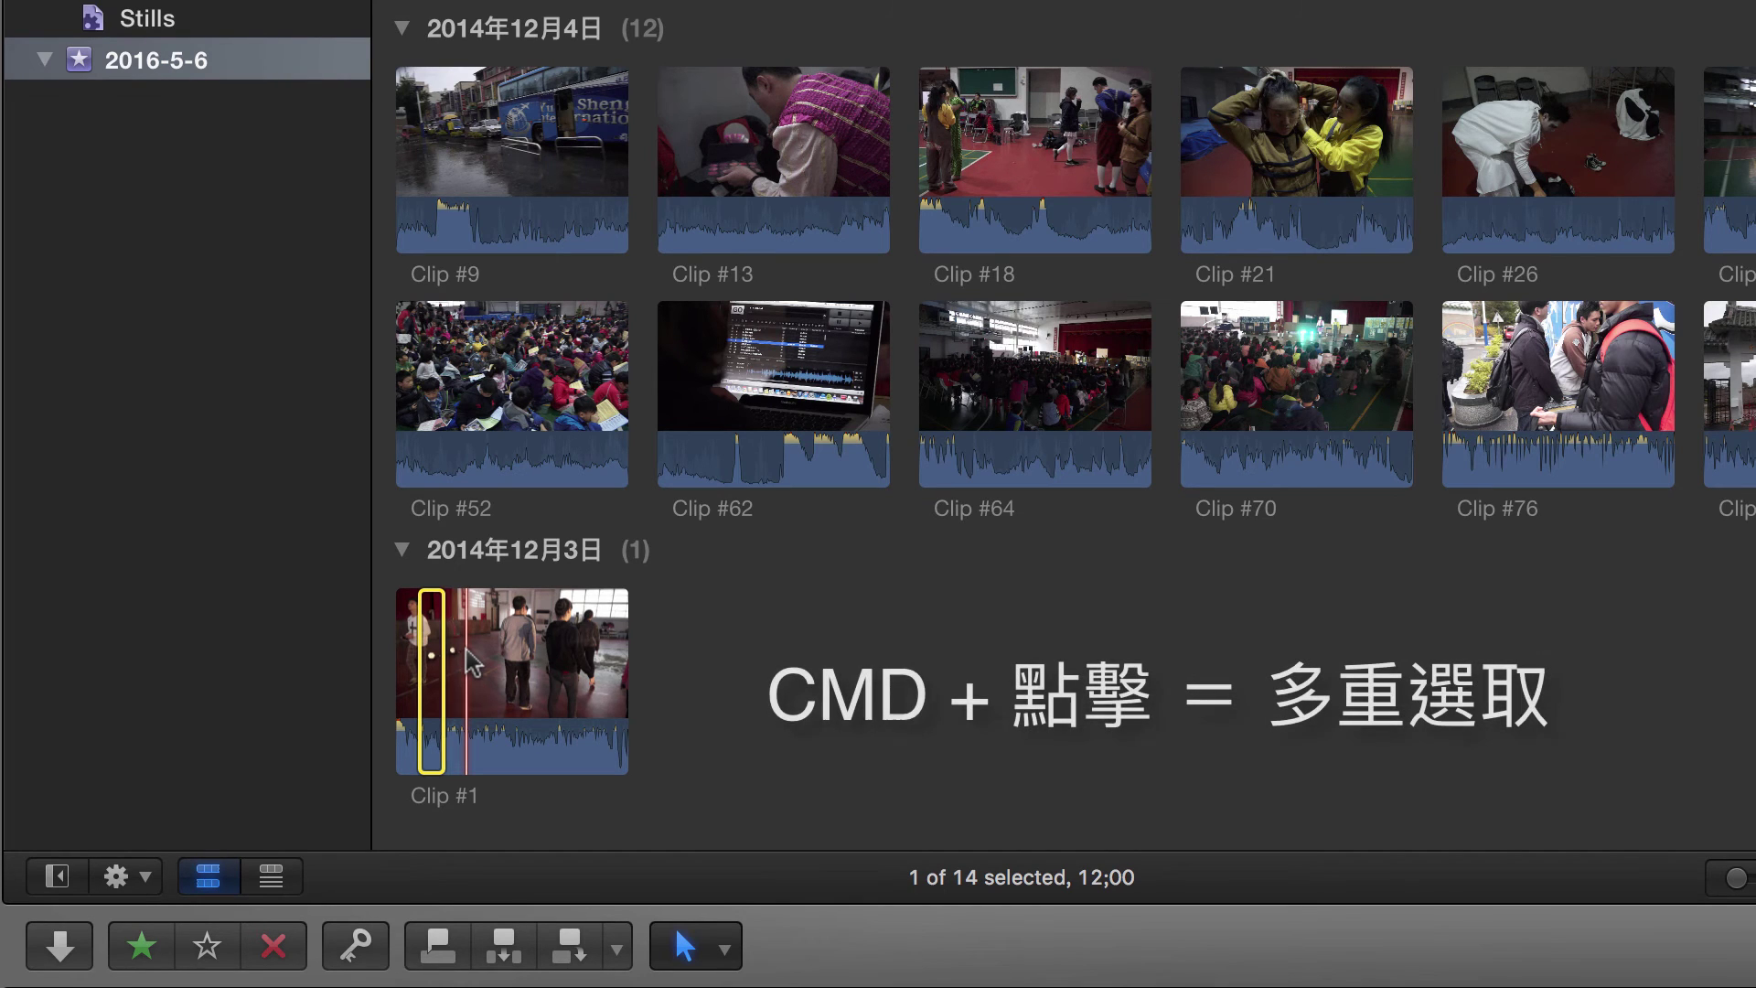
{"action": "left_click_drag", "start_coordinate": [470, 652], "coordinate": [501, 654]}
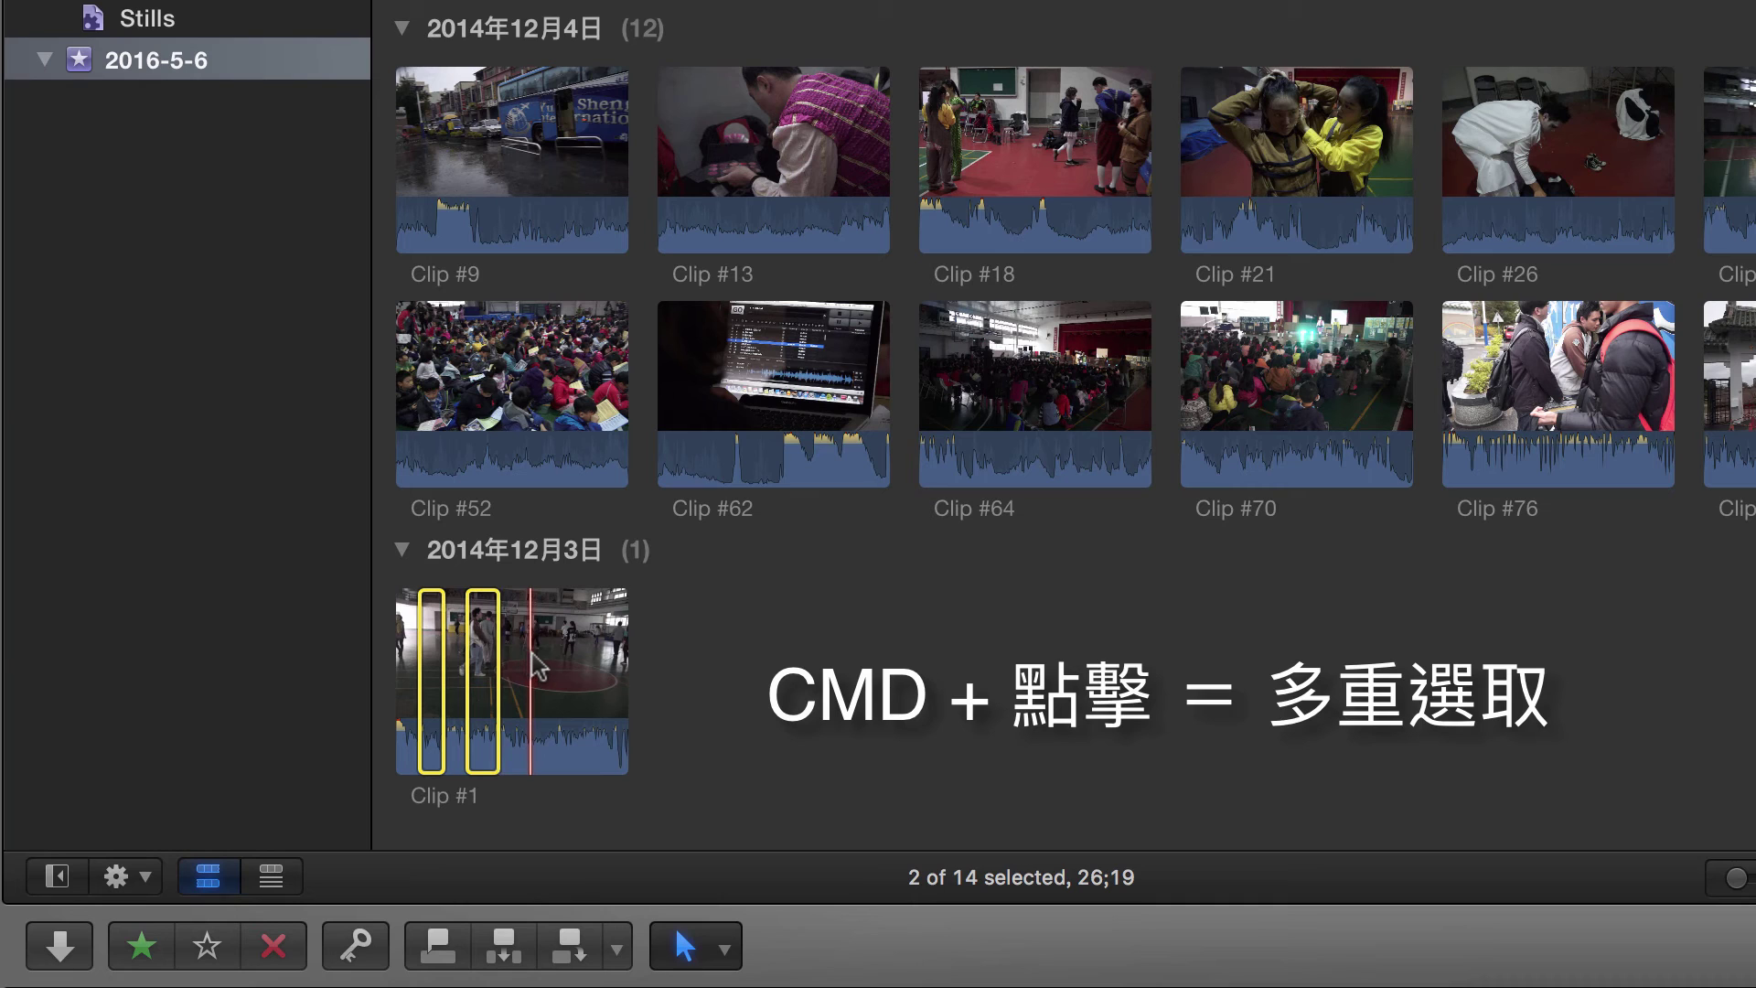
{"action": "left_click_drag", "start_coordinate": [531, 652], "coordinate": [576, 657]}
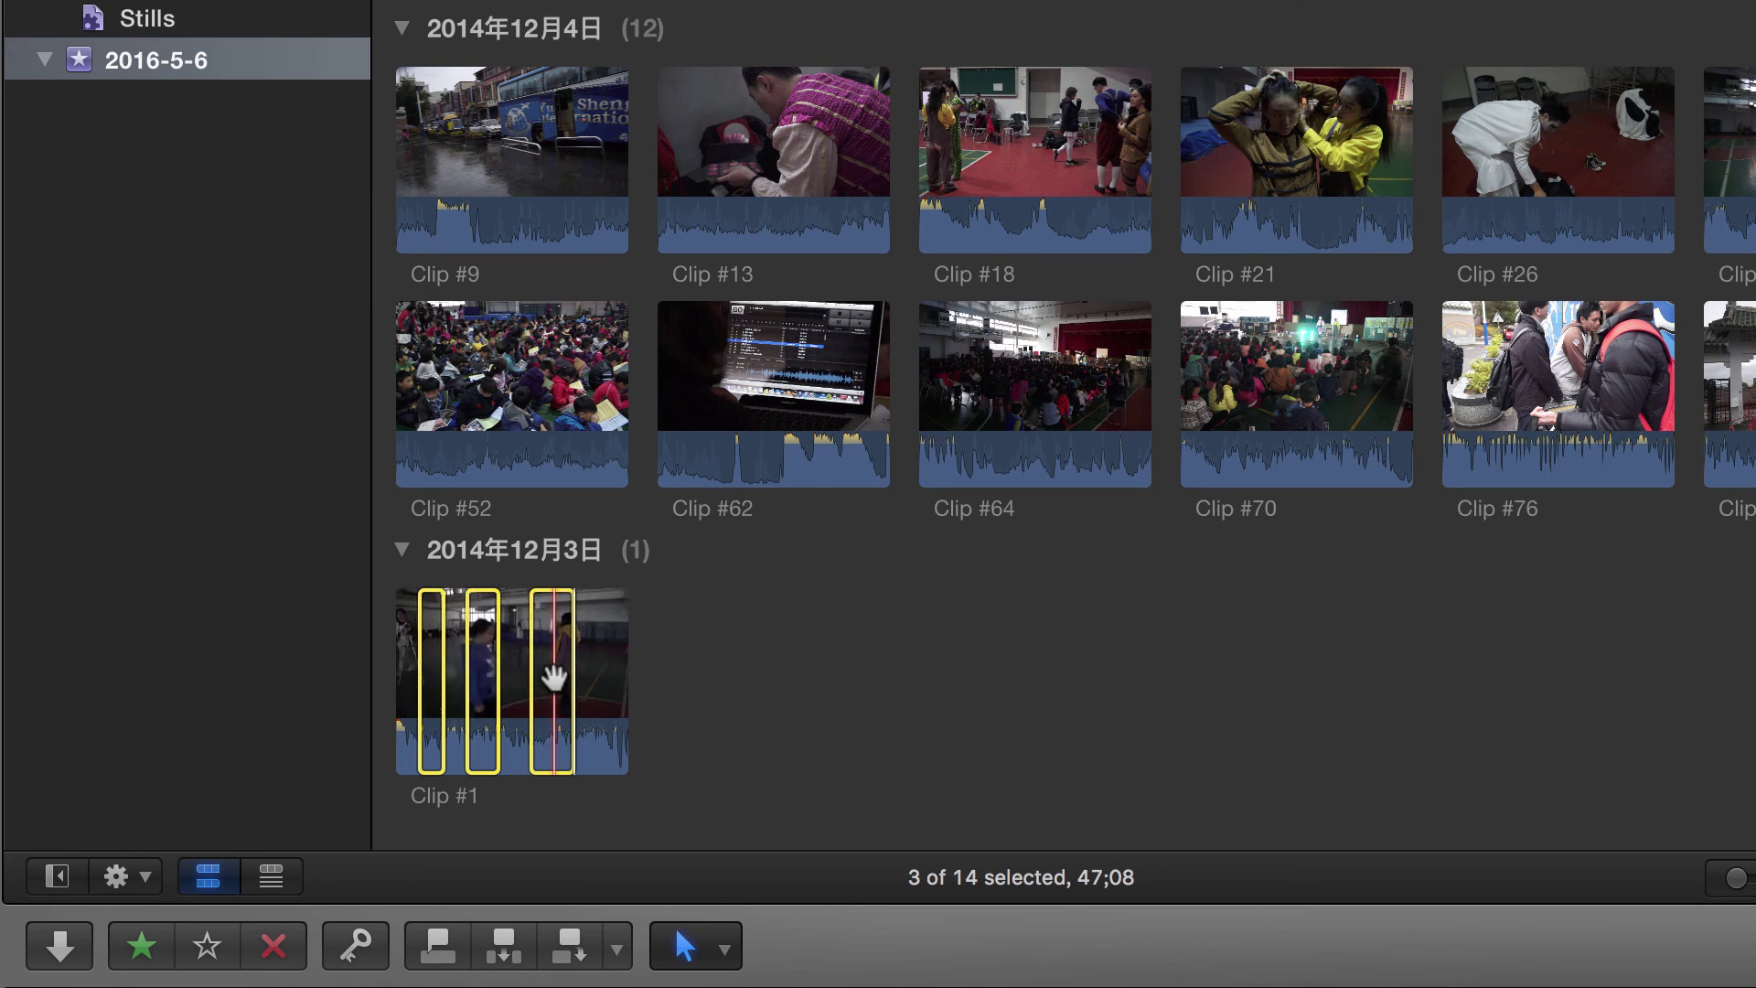
Step: Option-click each range in Clip #1 to deselect all three
{"action": "left_click", "coordinate": [555, 677], "text": "alt"}
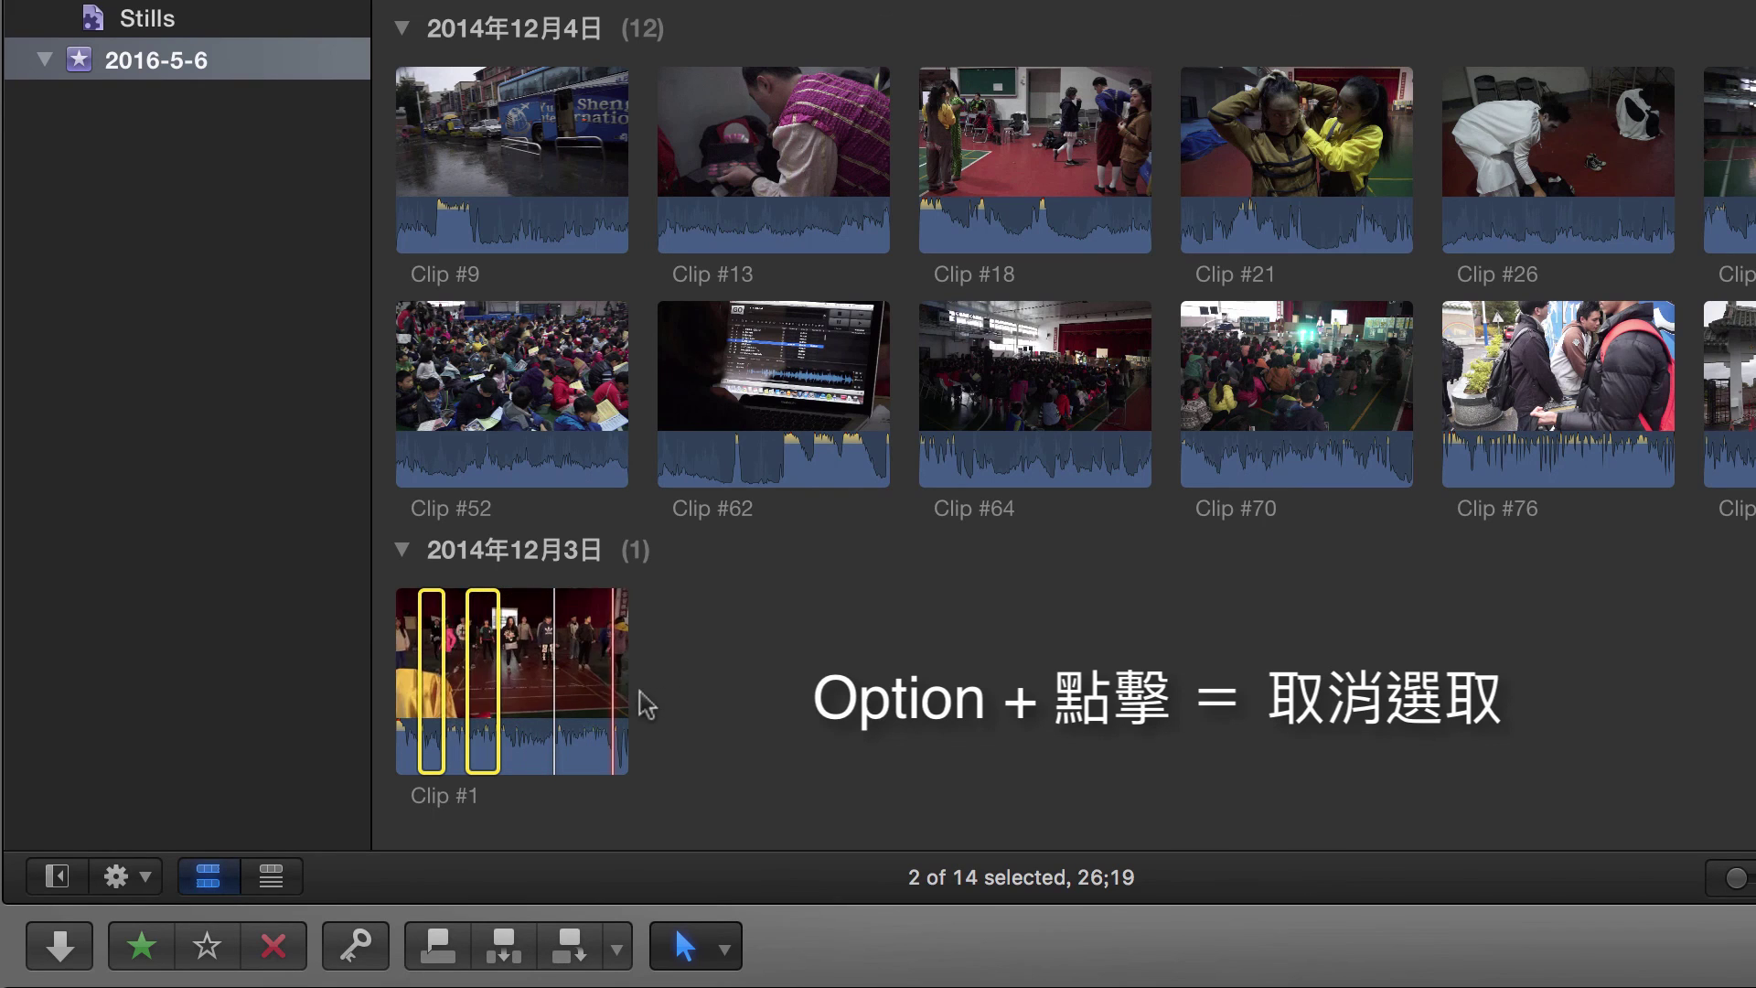
{"action": "left_click", "coordinate": [596, 705], "text": "alt"}
{"action": "left_click", "coordinate": [589, 691], "text": "alt"}
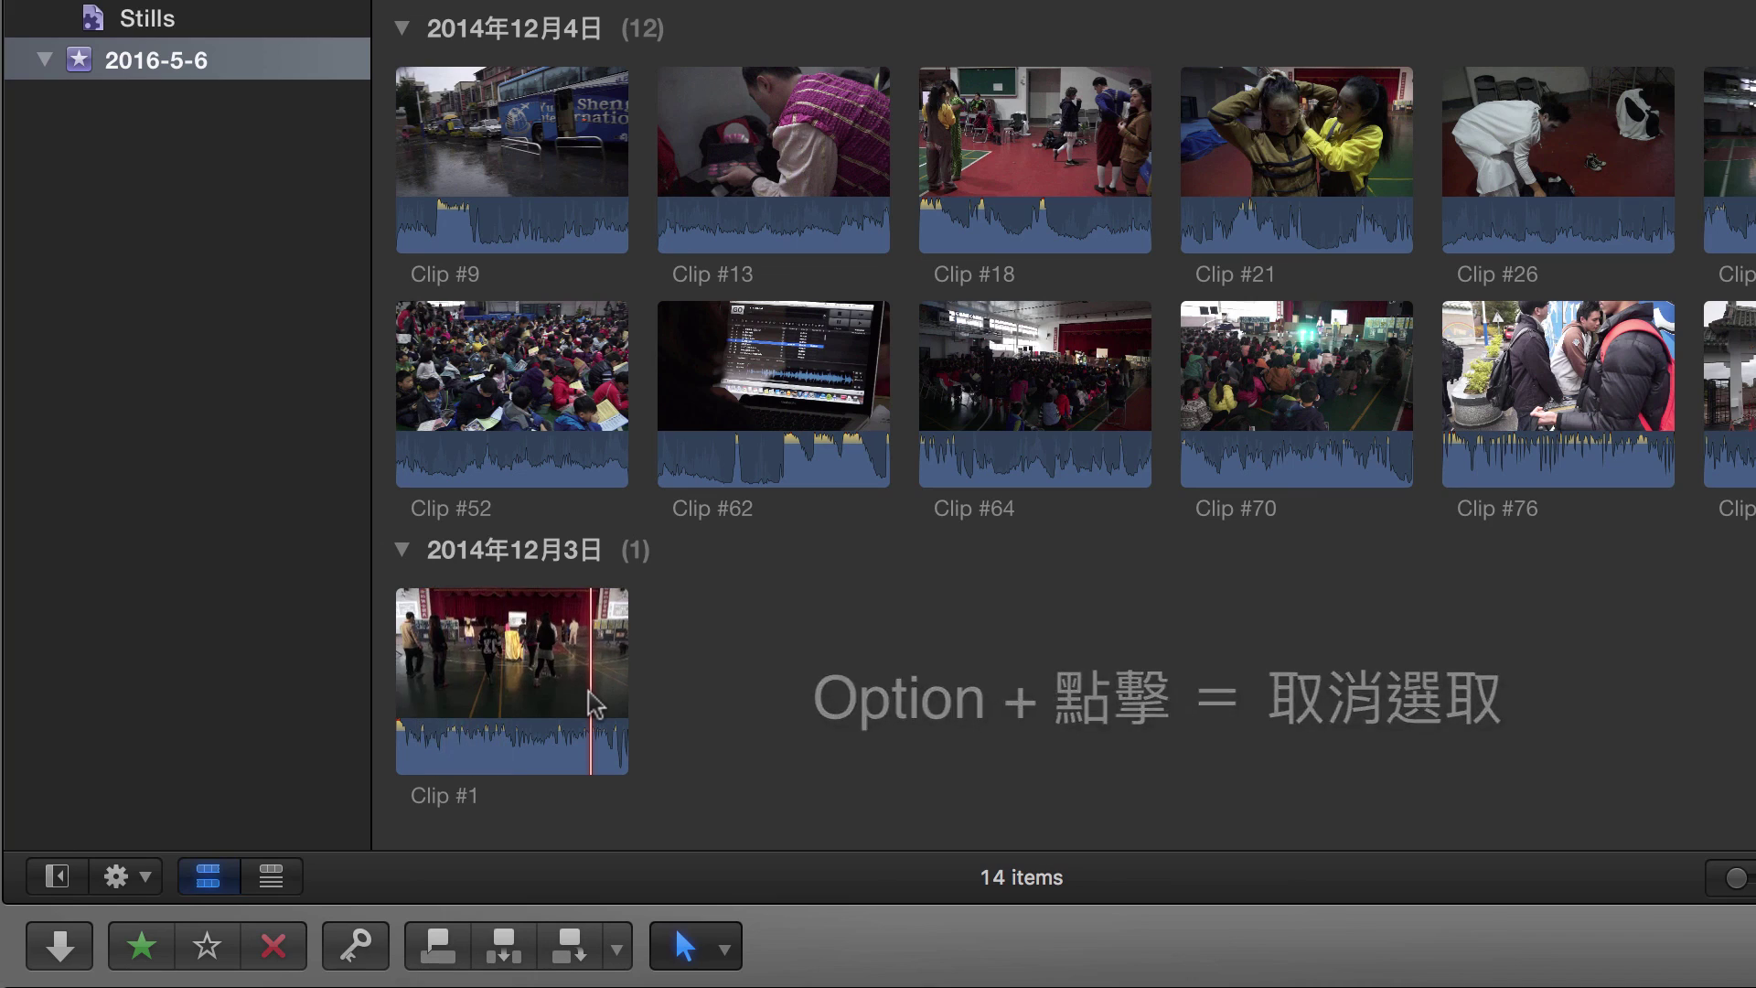